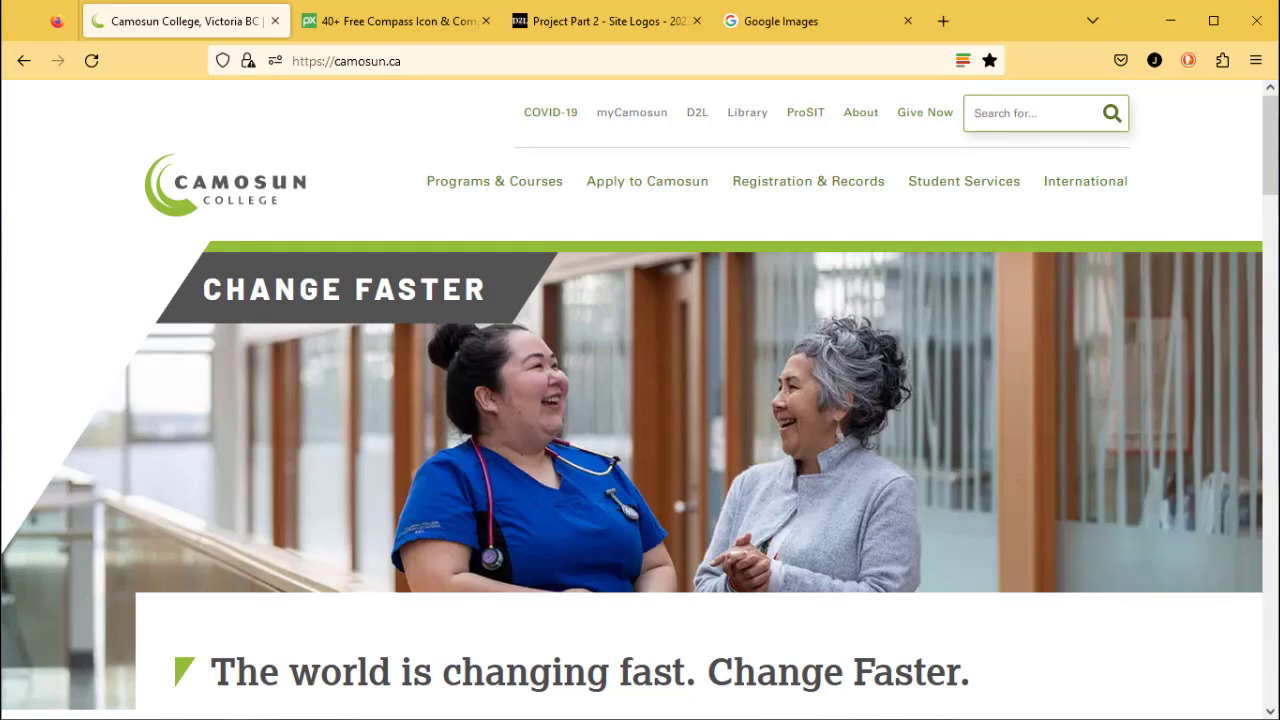
- Open the "How do I..." guides page from the Guides section of the Camosun Library site
click(748, 112)
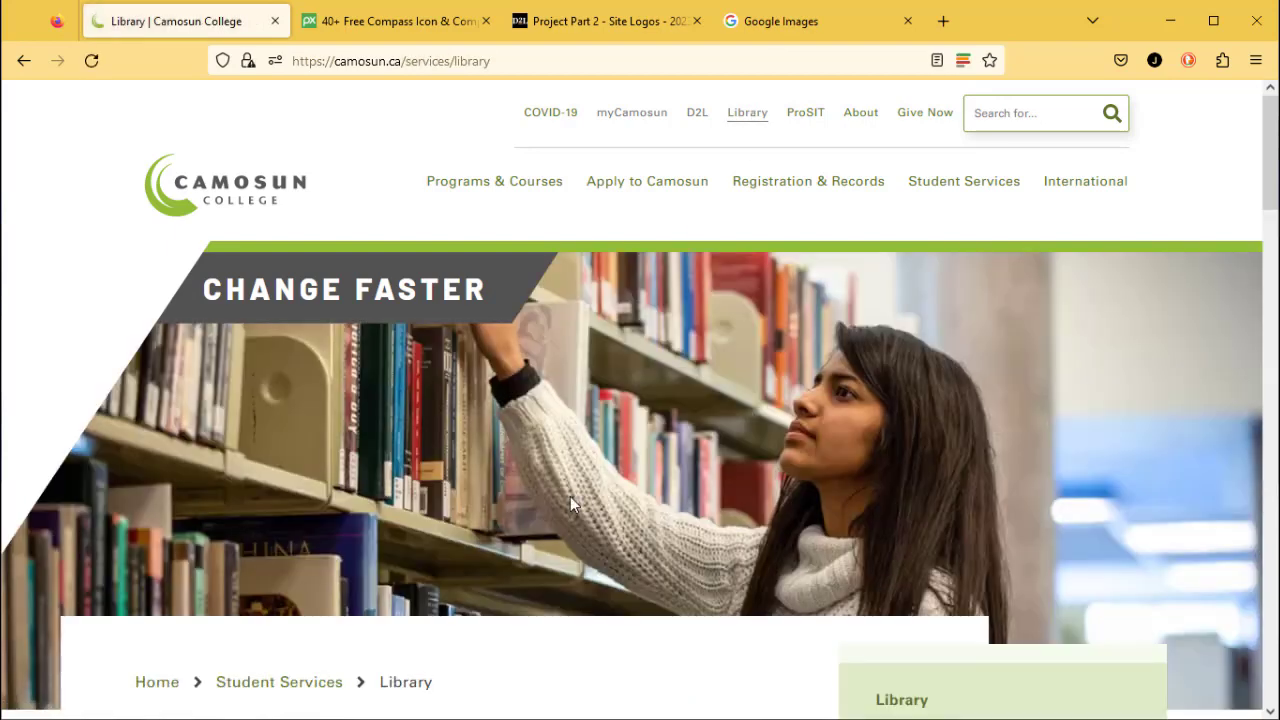
scroll(570, 496, down, 5)
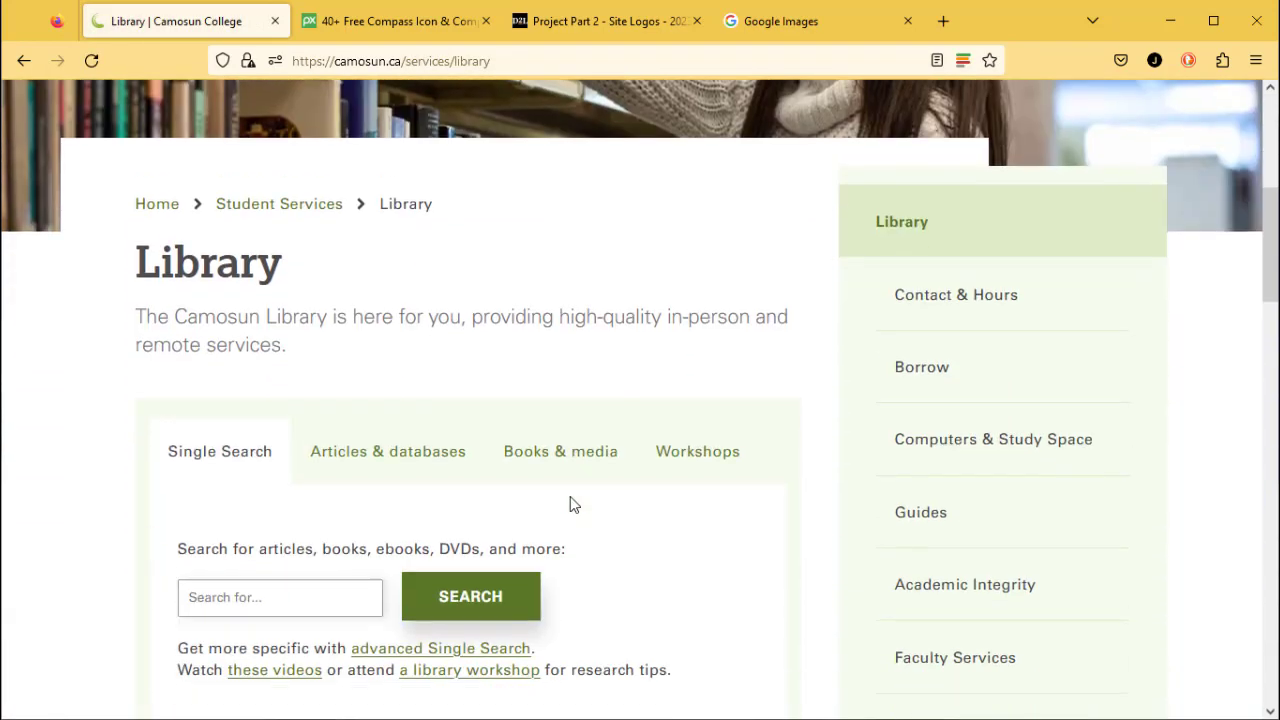
click(931, 520)
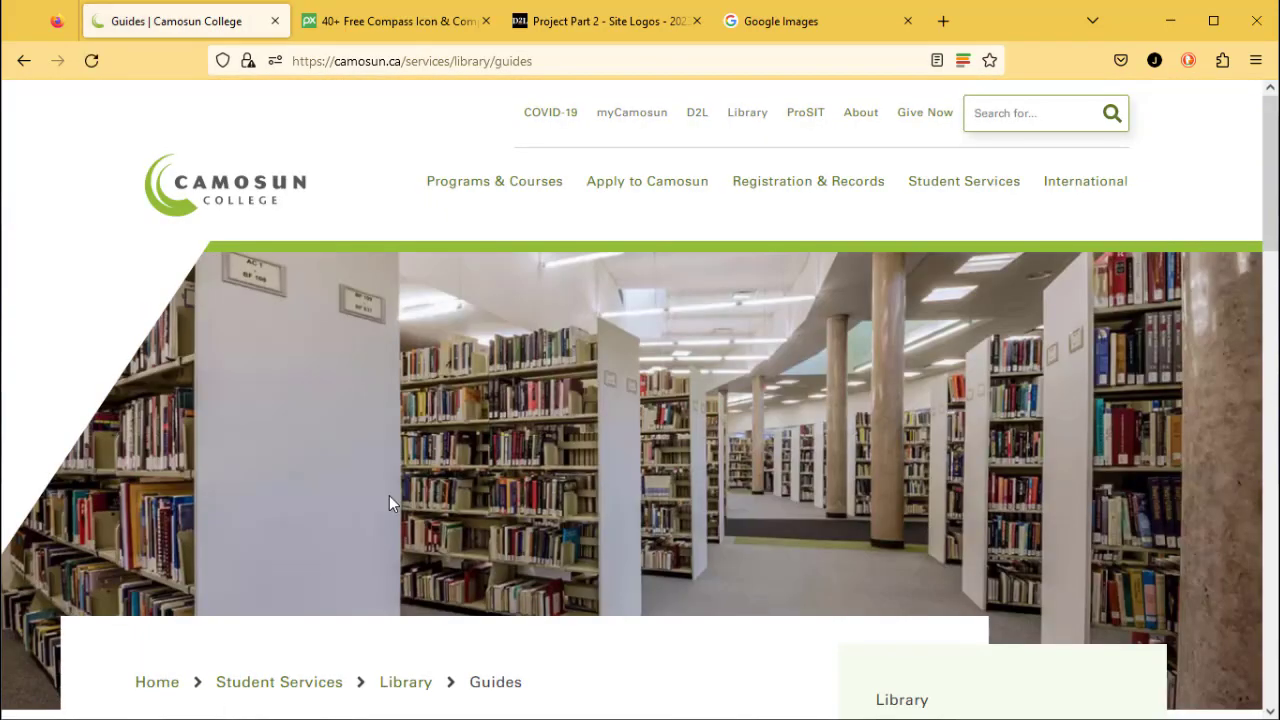
scroll(389, 500, down, 3)
scroll(389, 503, down, 3)
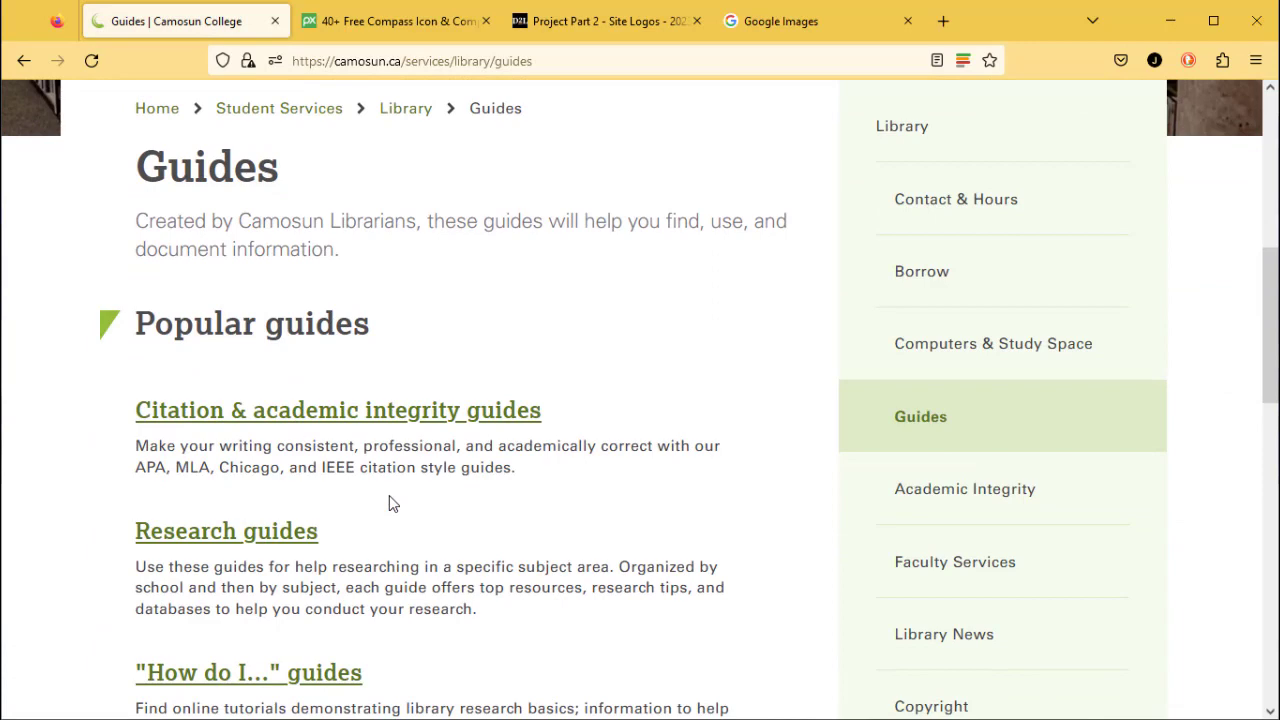
scroll(392, 503, down, 2)
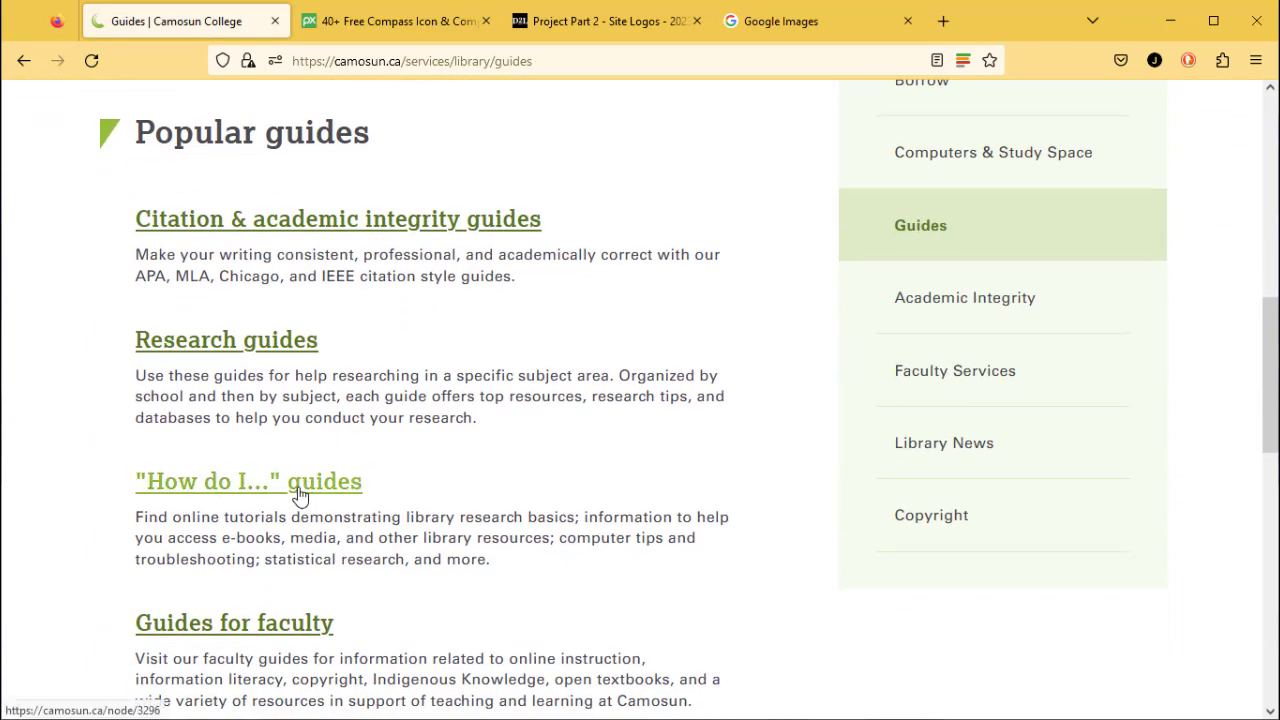
click(299, 495)
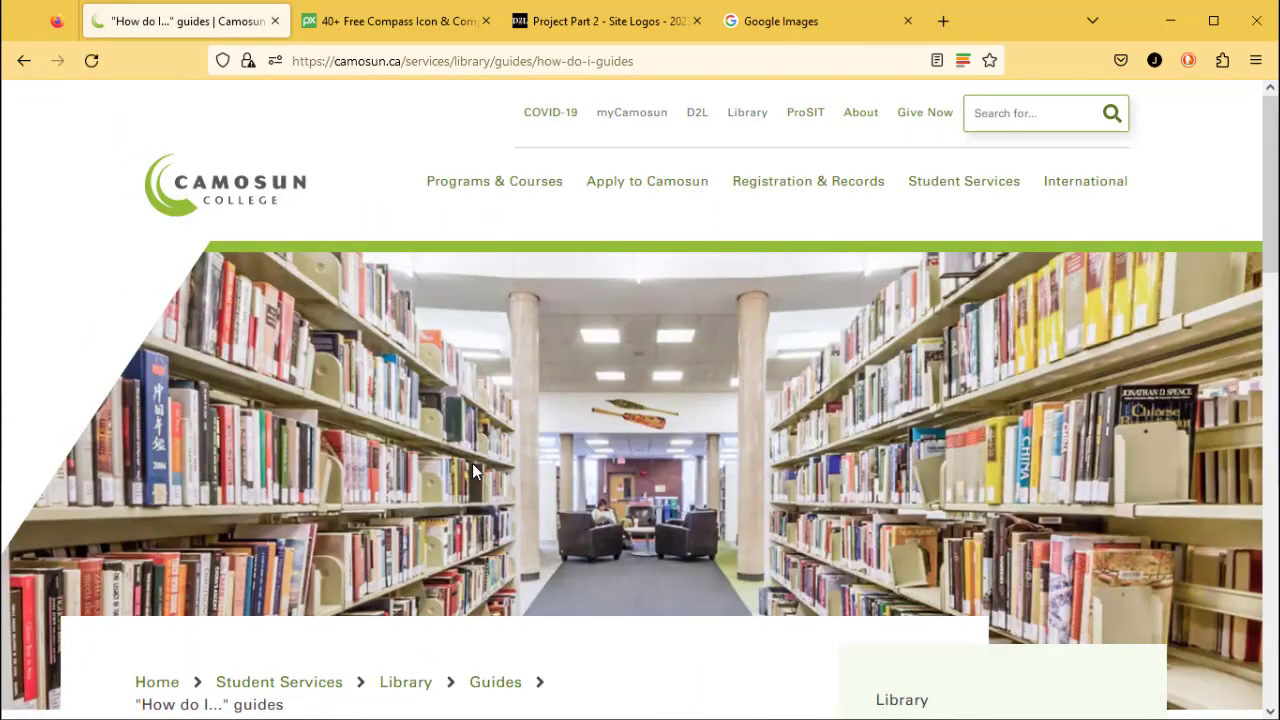
- Open the Images guide under Finding and using resources and go to its "Find copyright-friendly images" section
scroll(545, 473, down, 2)
scroll(549, 499, down, 2)
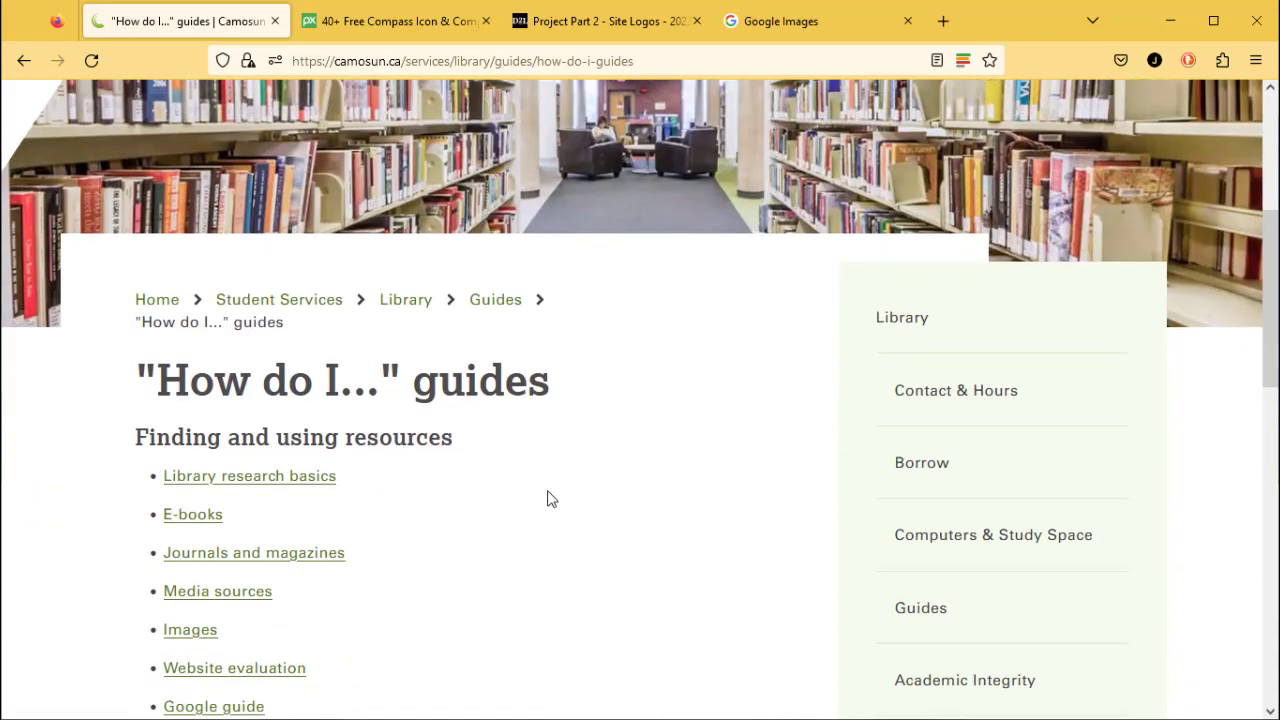
scroll(549, 499, down, 1)
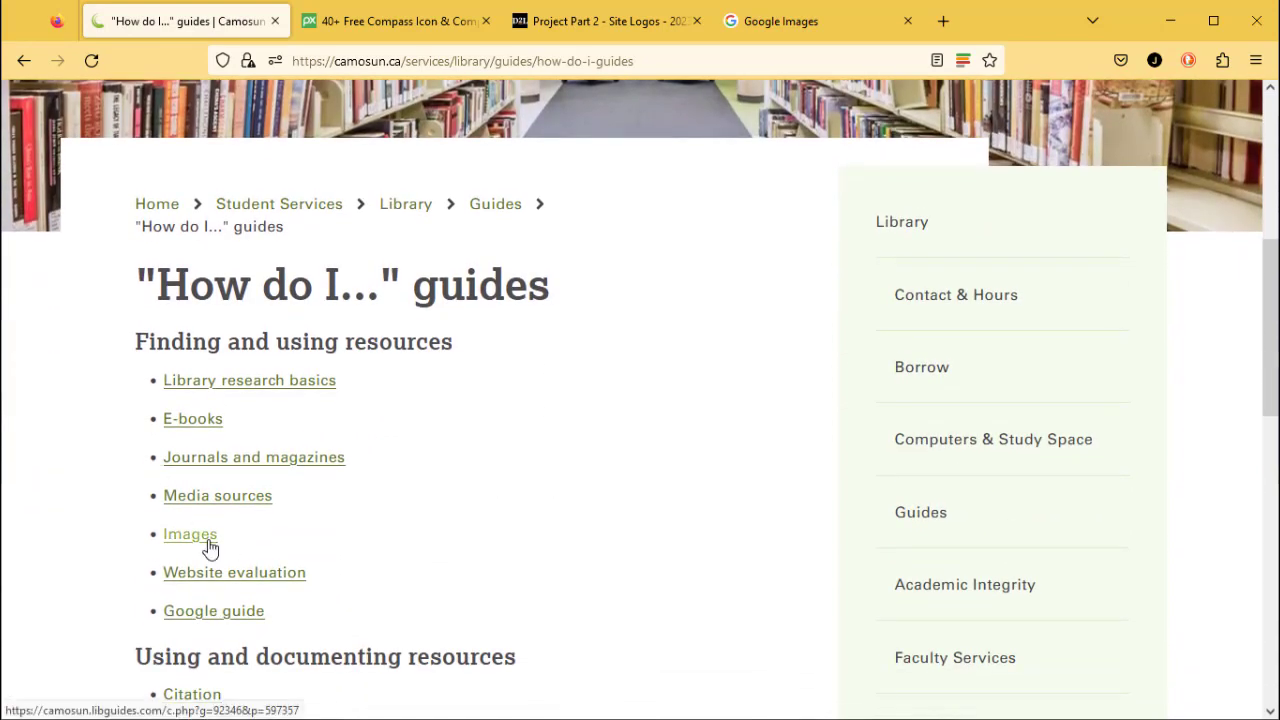
click(209, 541)
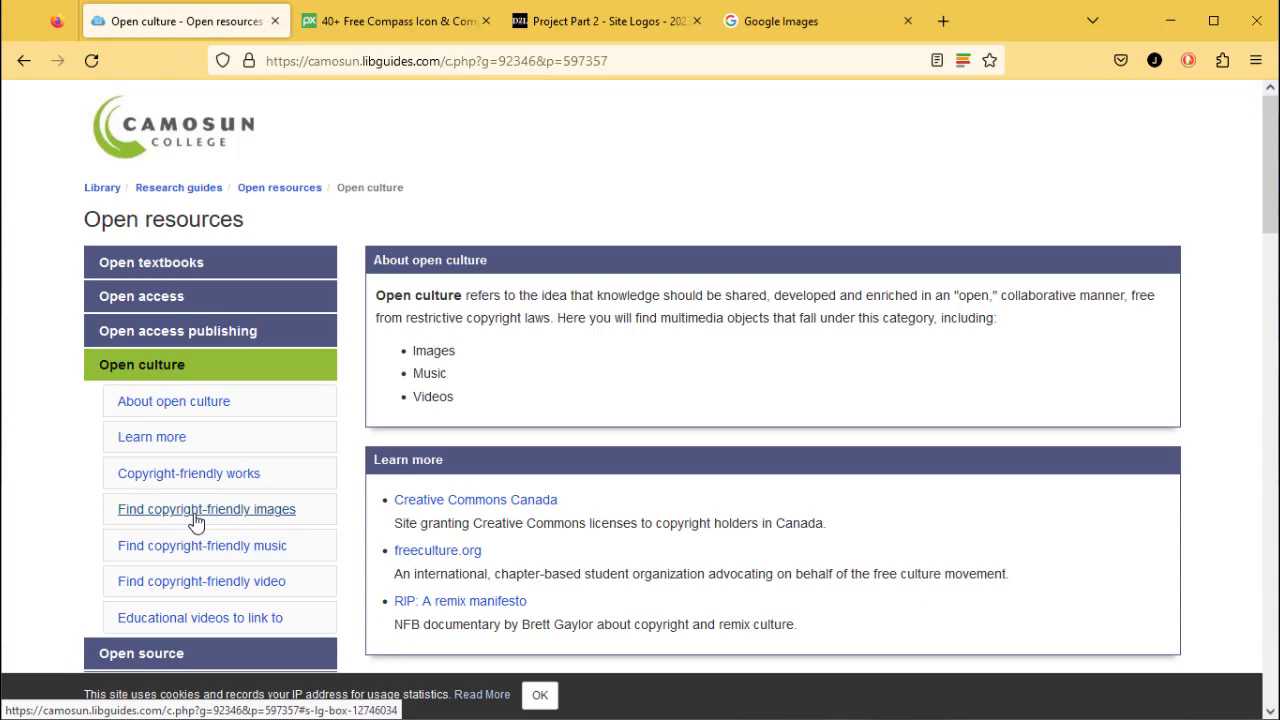
click(196, 515)
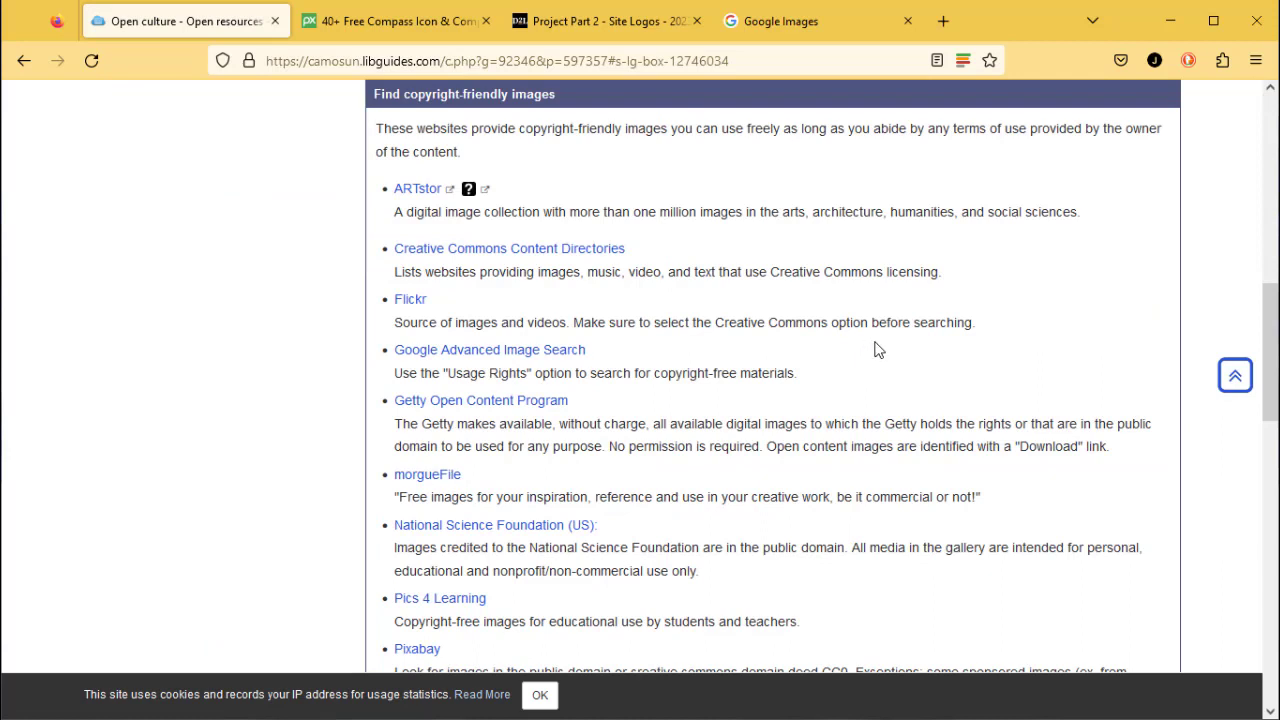
- Open Pixabay from the list of copyright-friendly image sites and search it for "compass icon"
scroll(569, 426, down, 2)
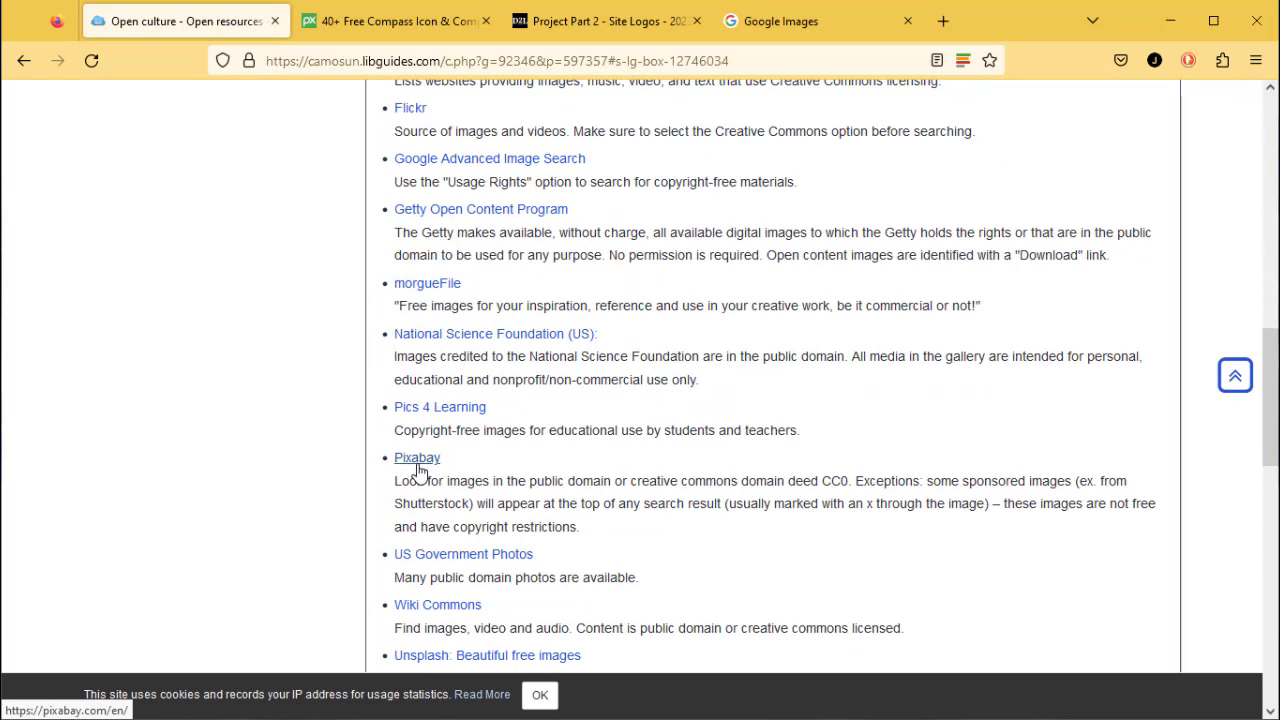
click(417, 458)
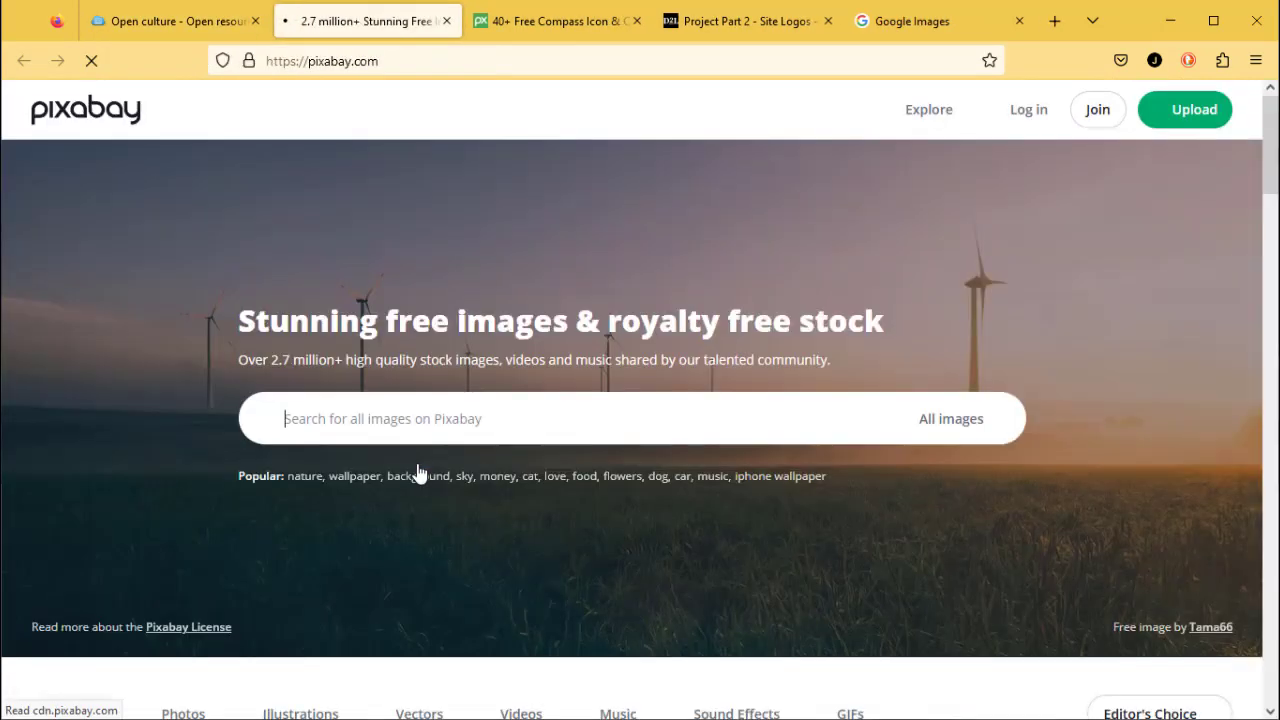
click(433, 420)
text(compas)
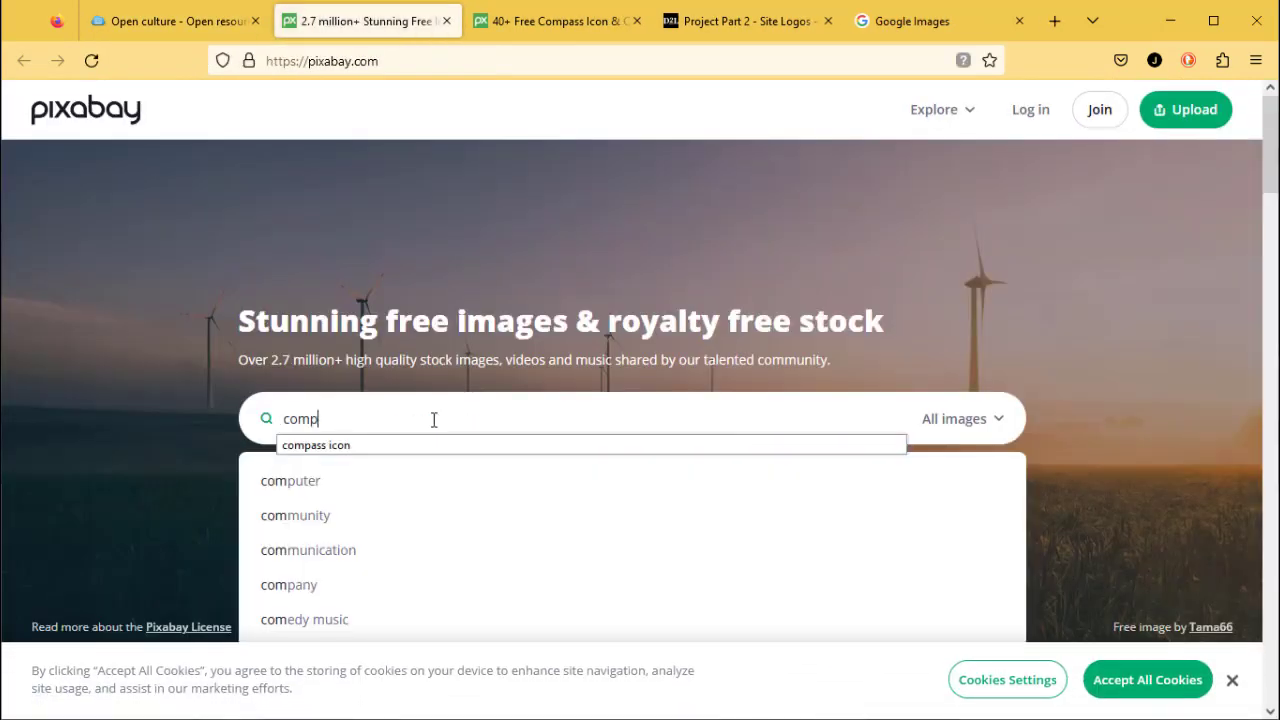
text(s icon)
key(Return)
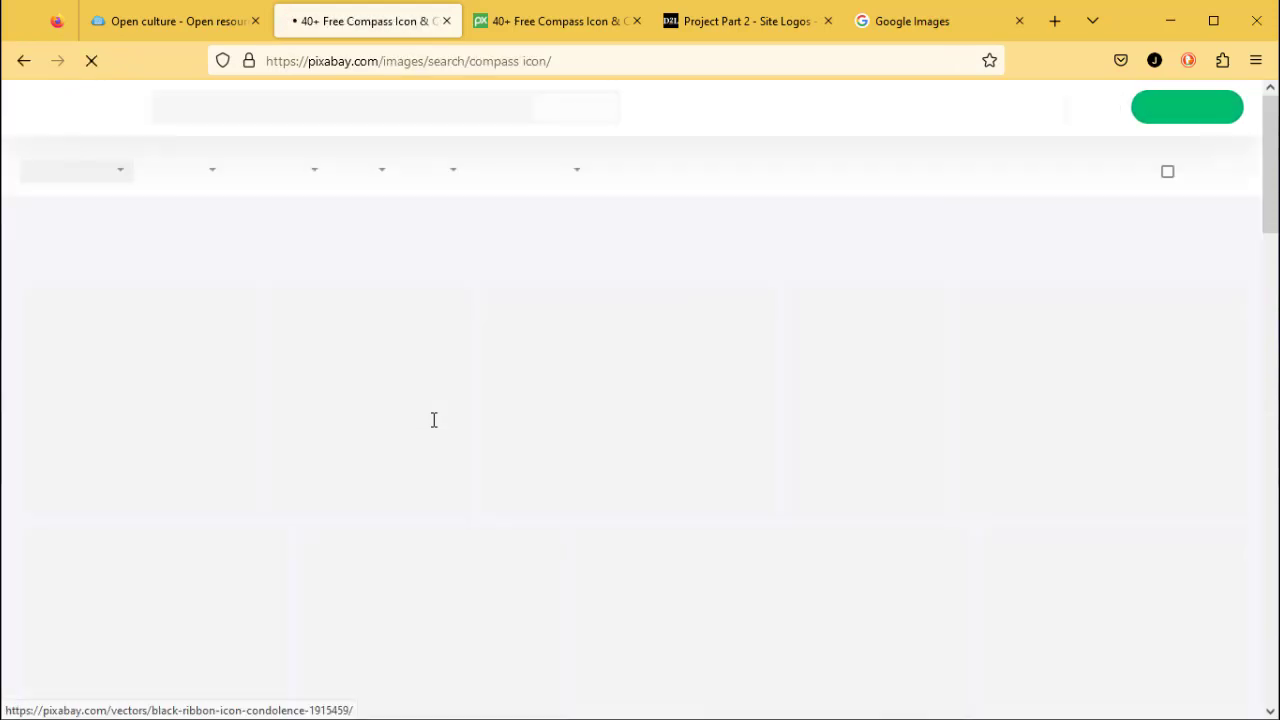
- Open the black compass rose vector with N, E, S and W letters from the results and examine its preview
scroll(400, 397, down, 3)
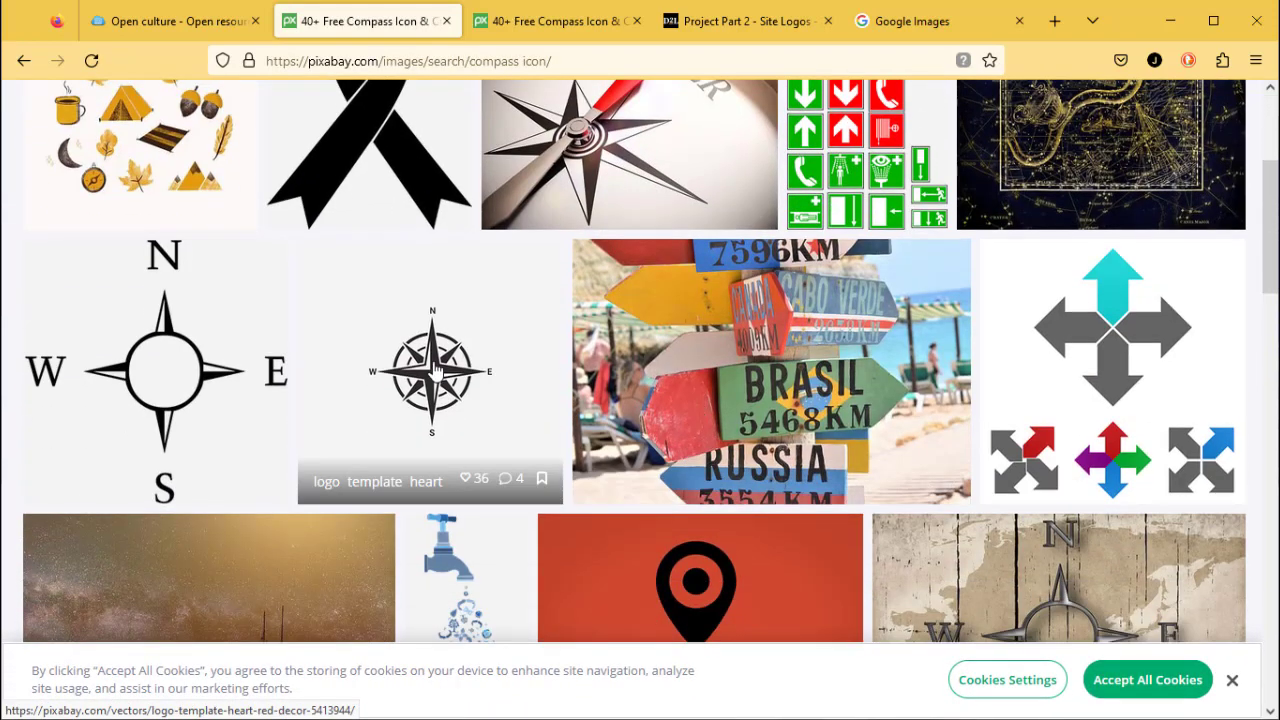
click(434, 369)
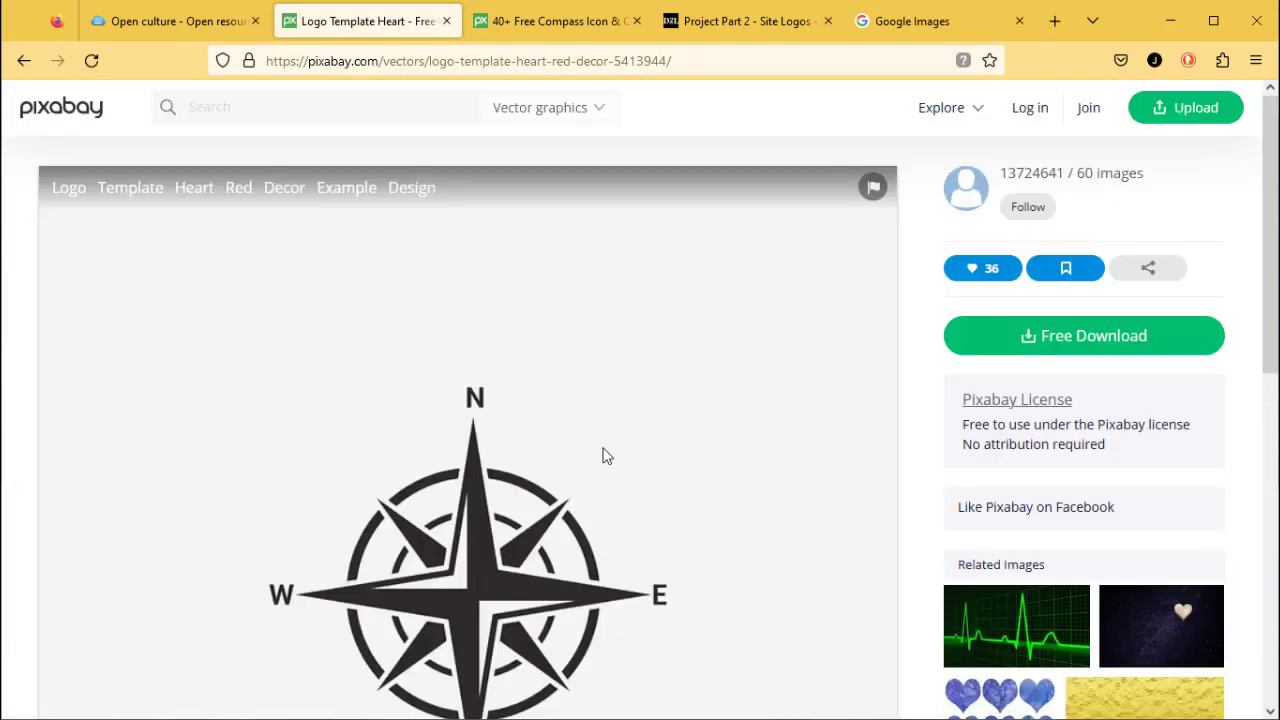
scroll(434, 400, down, 4)
scroll(534, 470, up, 1)
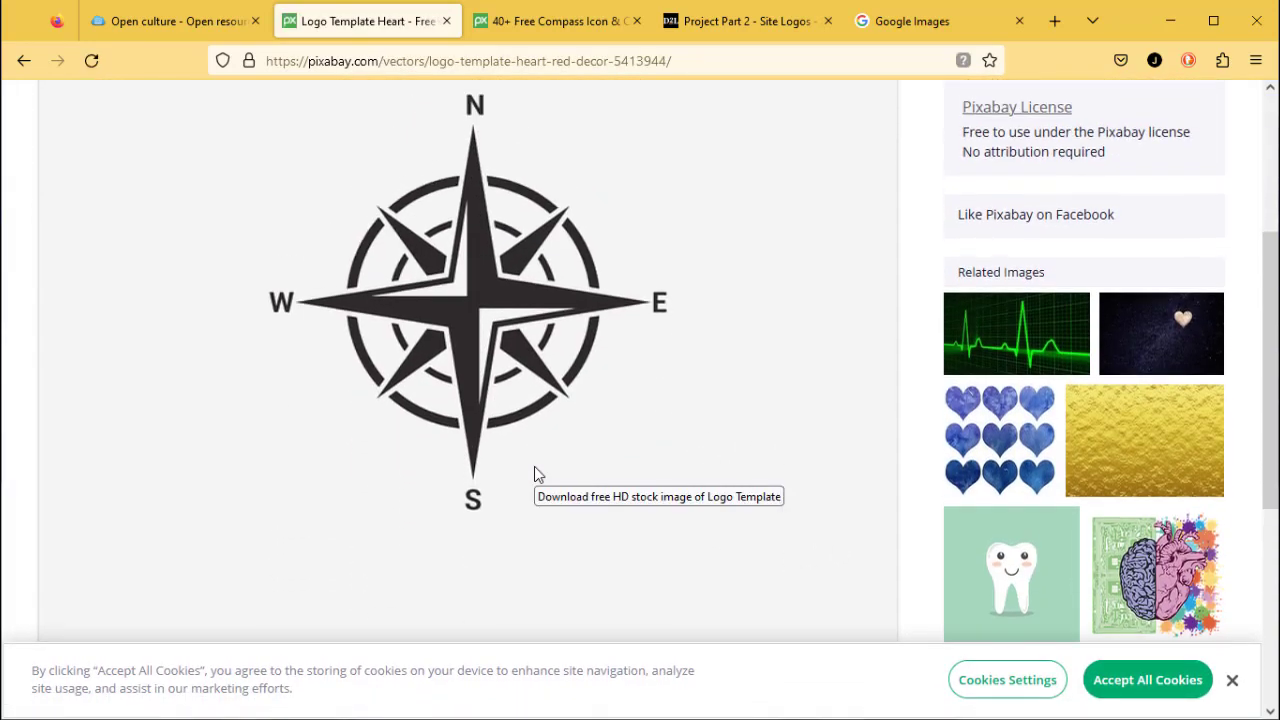
scroll(534, 472, up, 3)
scroll(303, 310, down, 2)
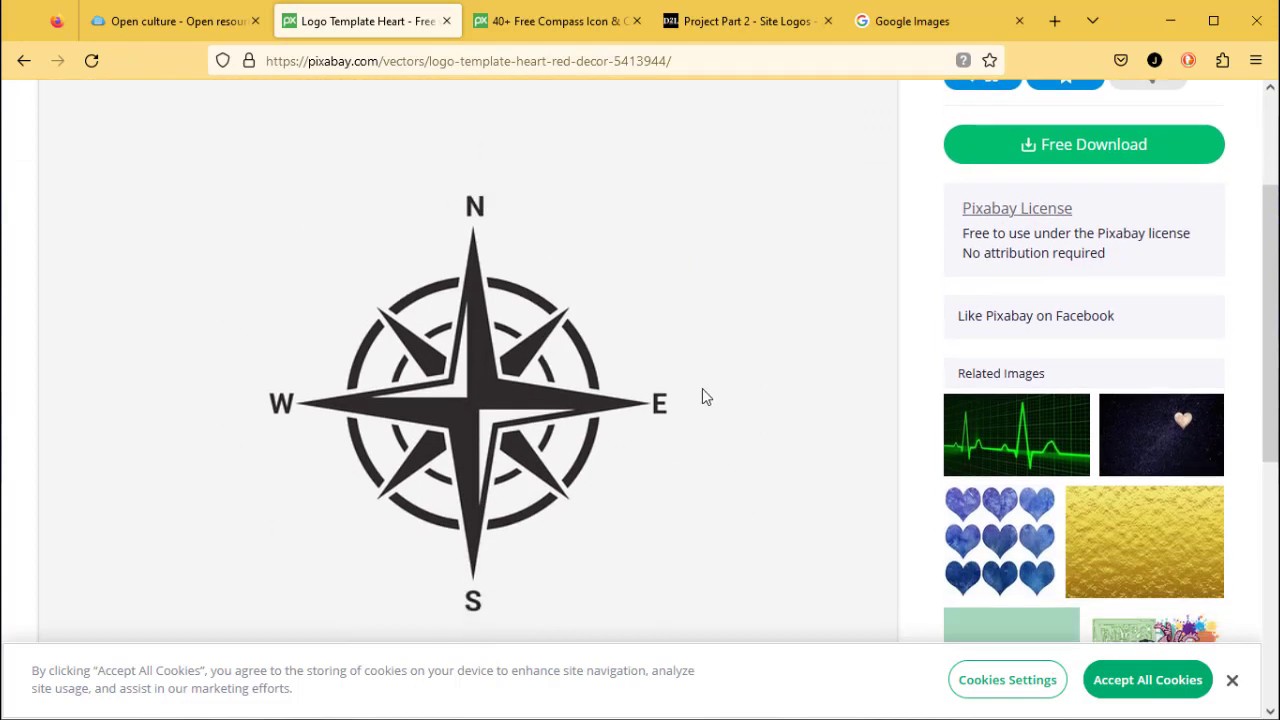
- Download the compass rose image as a 640×640 PNG
click(1116, 158)
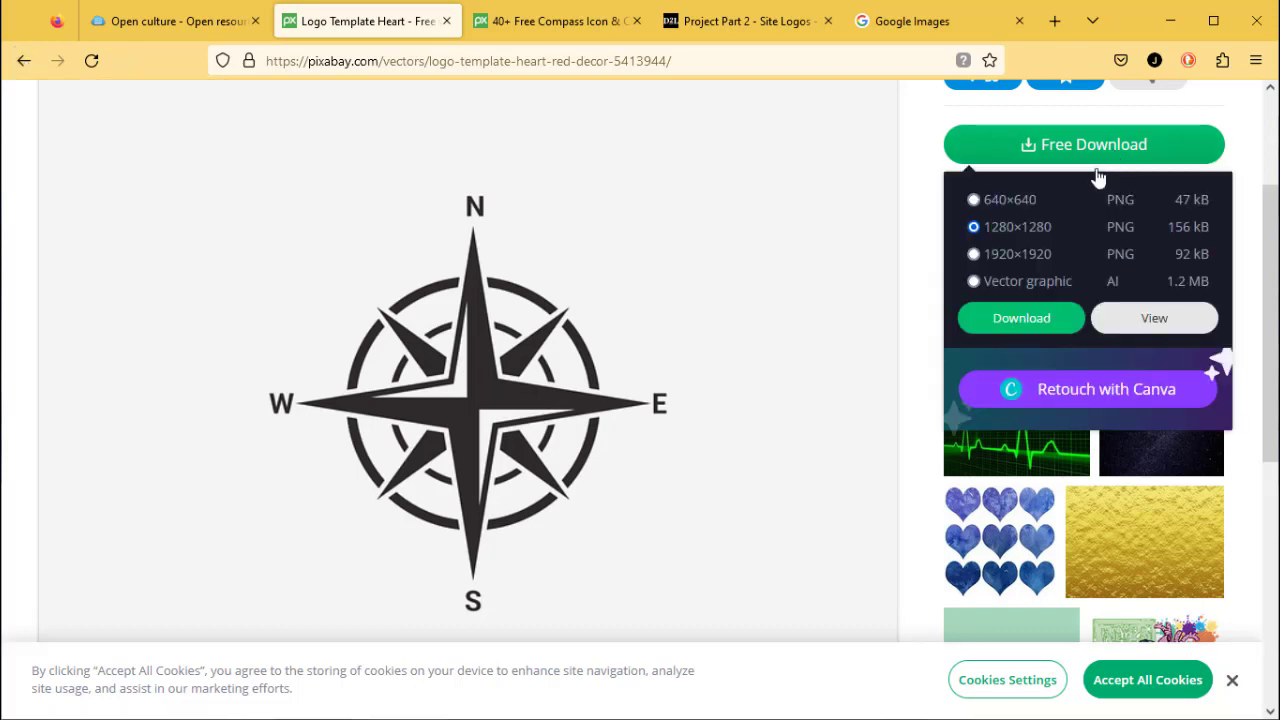
click(973, 200)
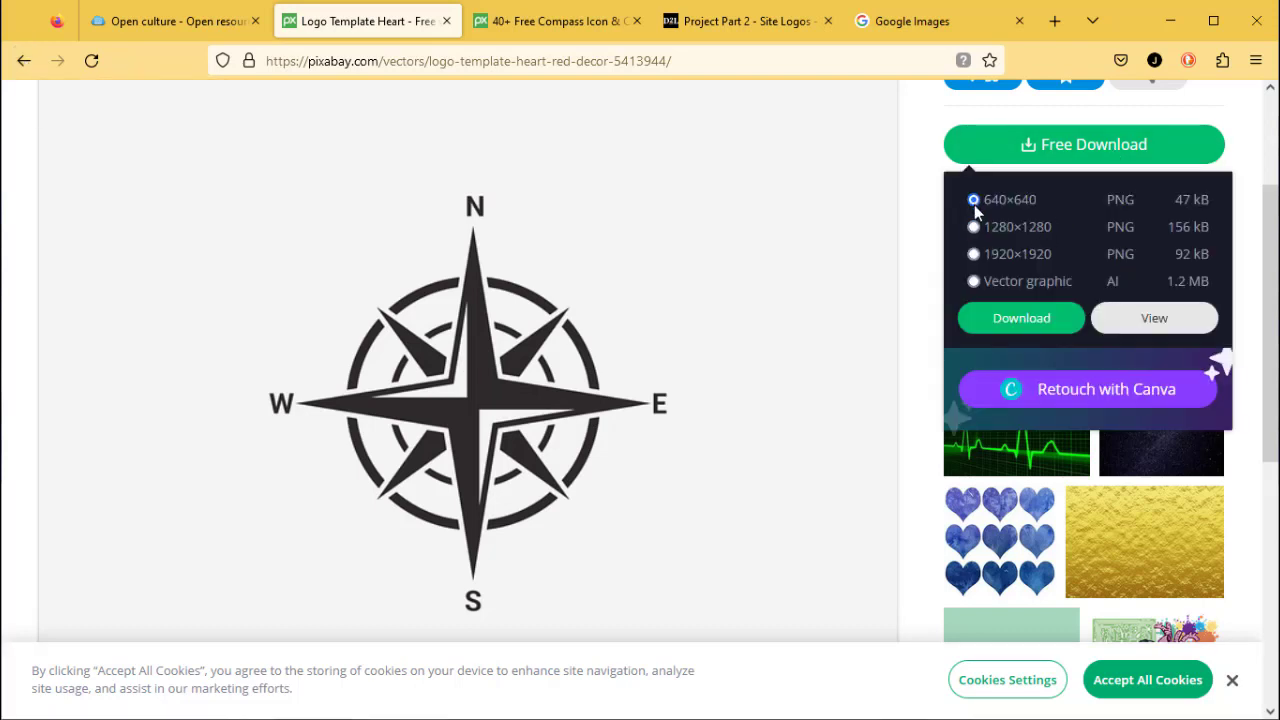
click(1021, 318)
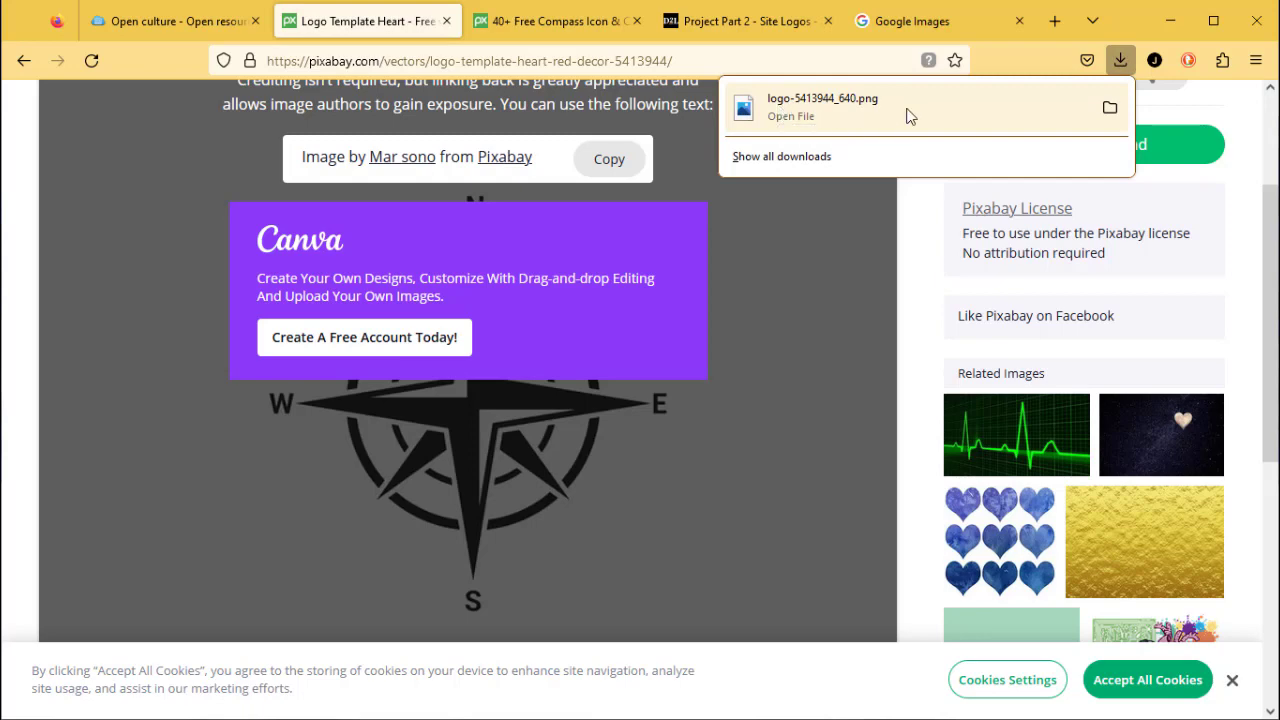
- Show the downloaded logo image in its folder and rename the file compass.png
click(1109, 108)
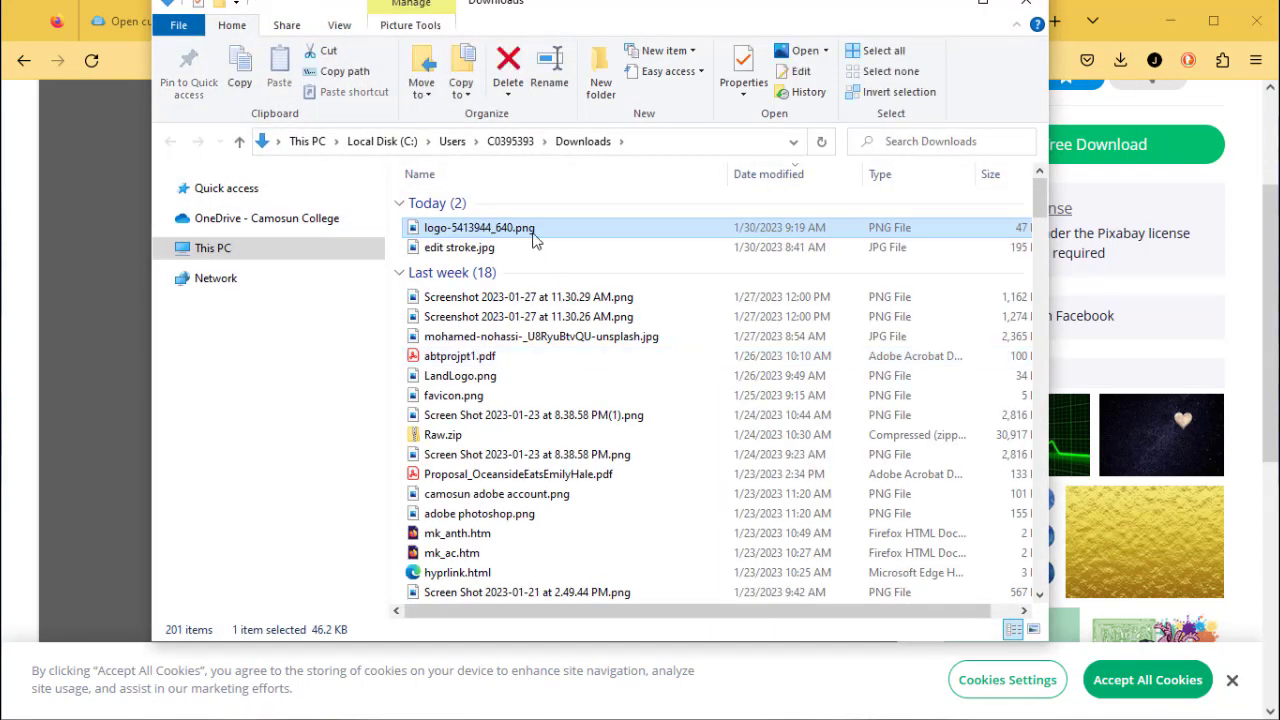
click(533, 232)
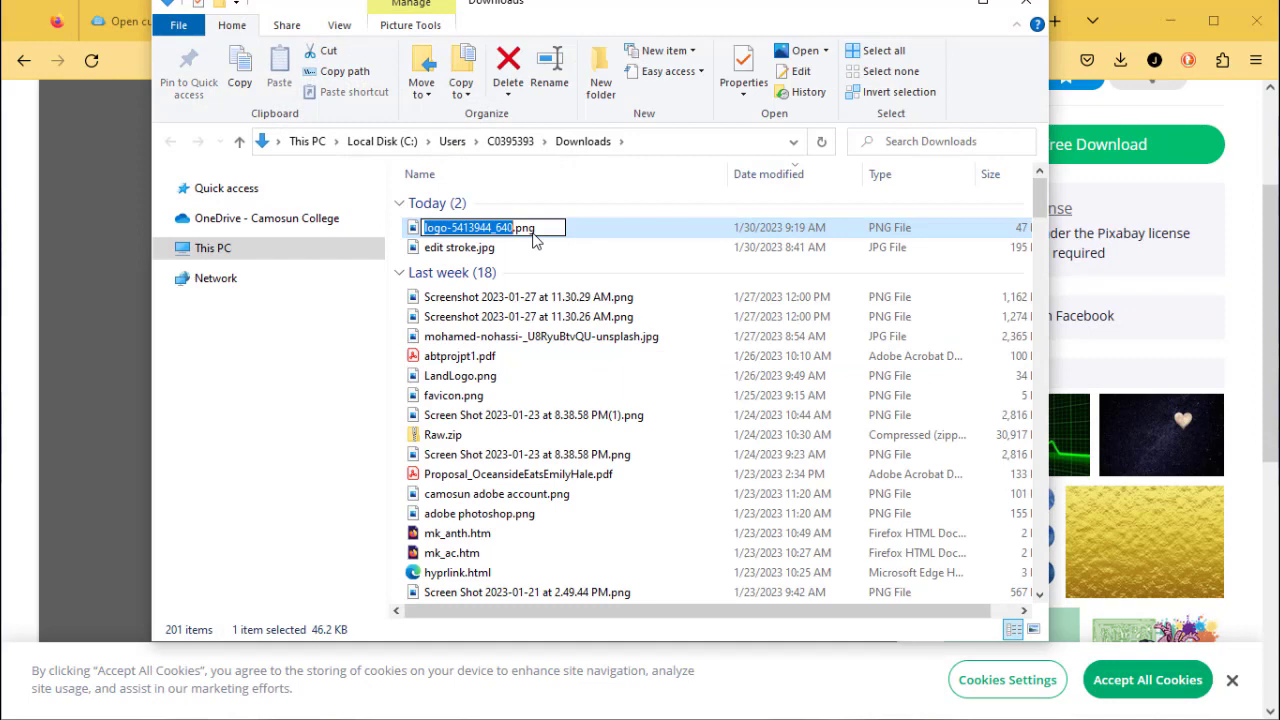
text(compass)
key(Return)
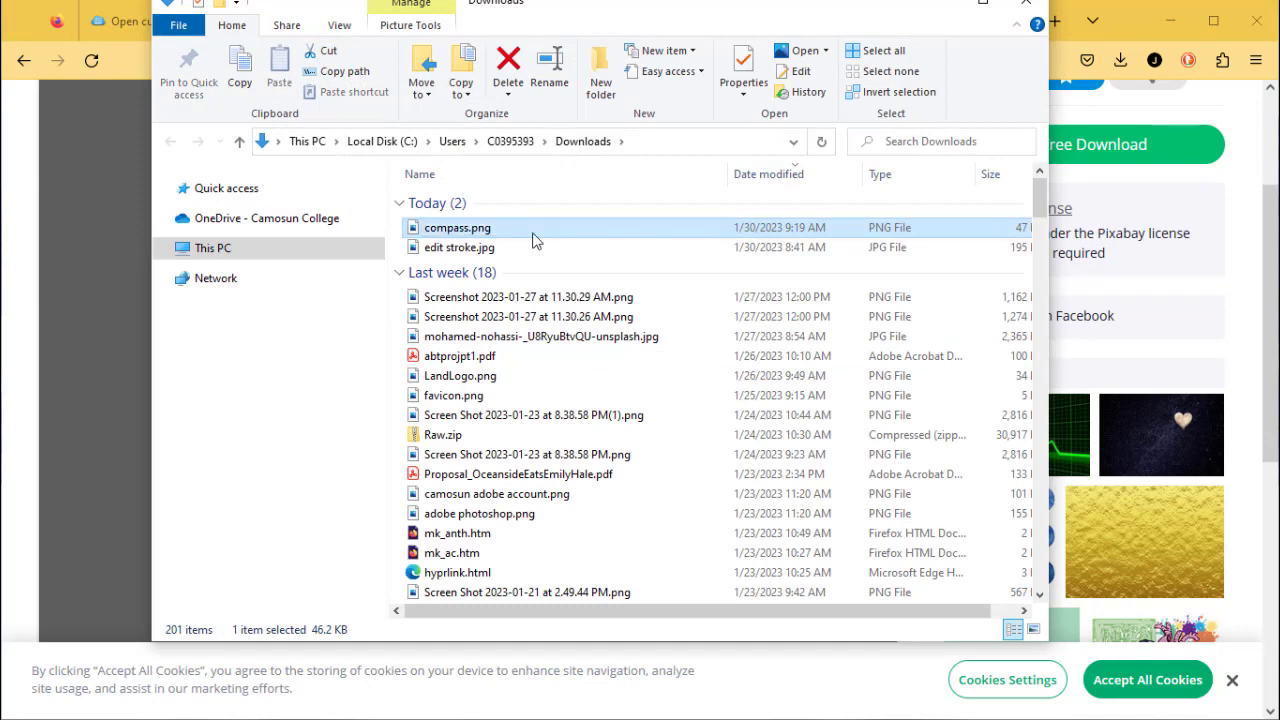
key(ctrl+x)
scroll(533, 240, up, 1)
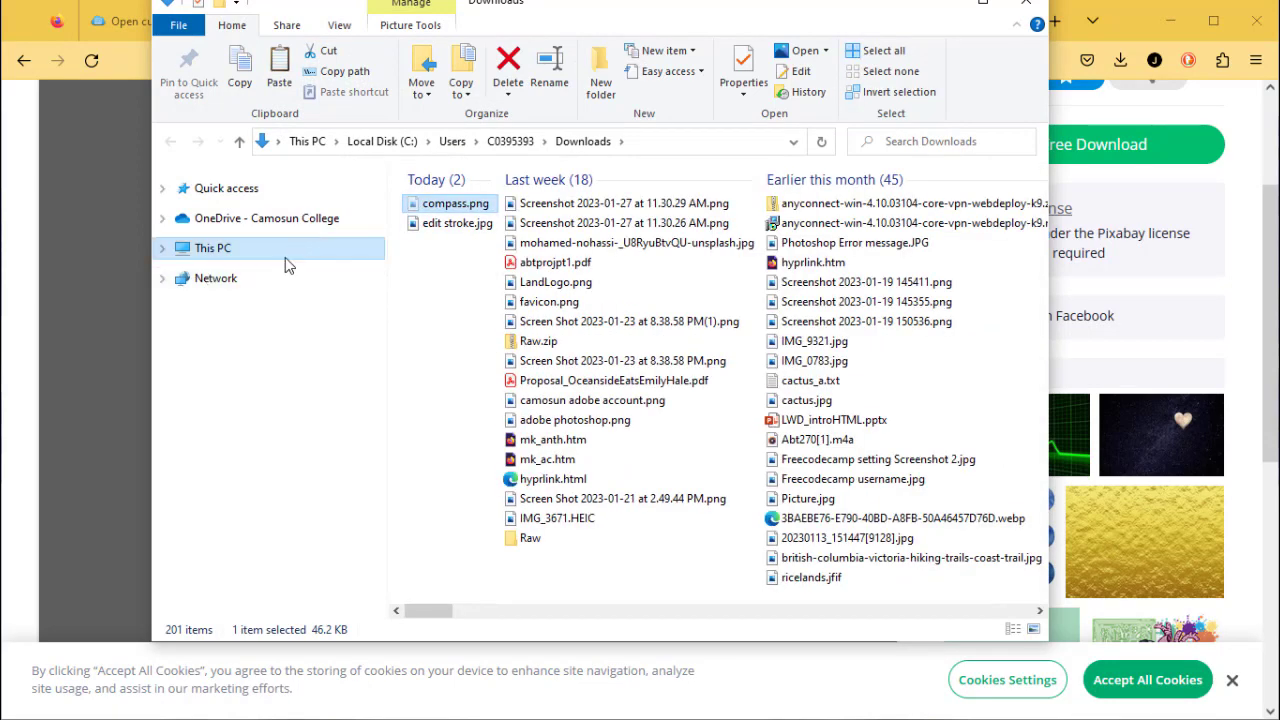
click(270, 217)
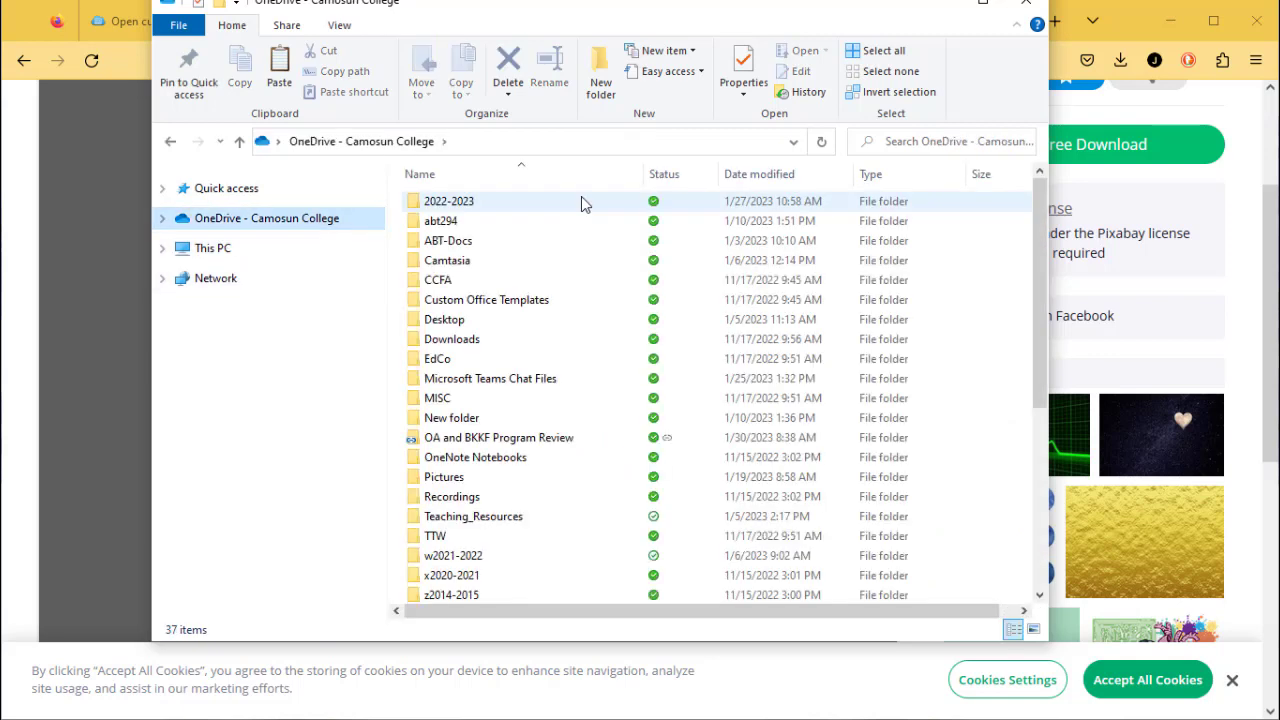
double_click(470, 218)
double_click(470, 203)
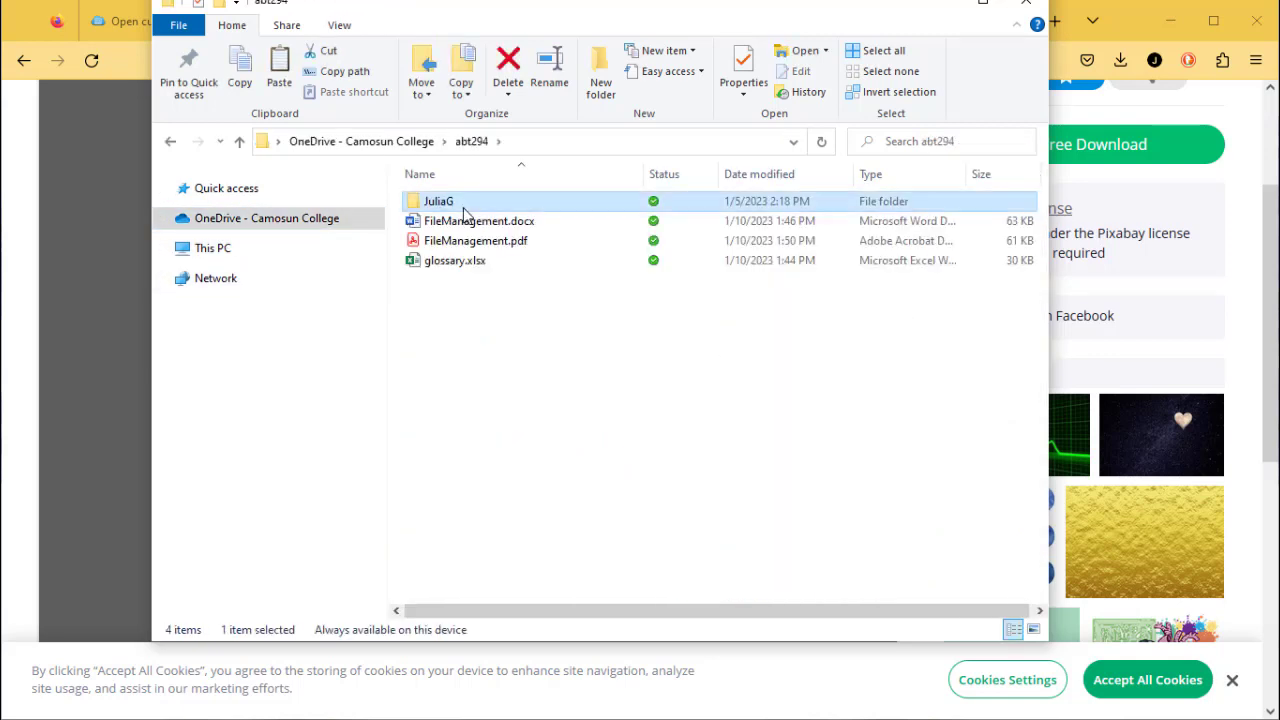
double_click(461, 220)
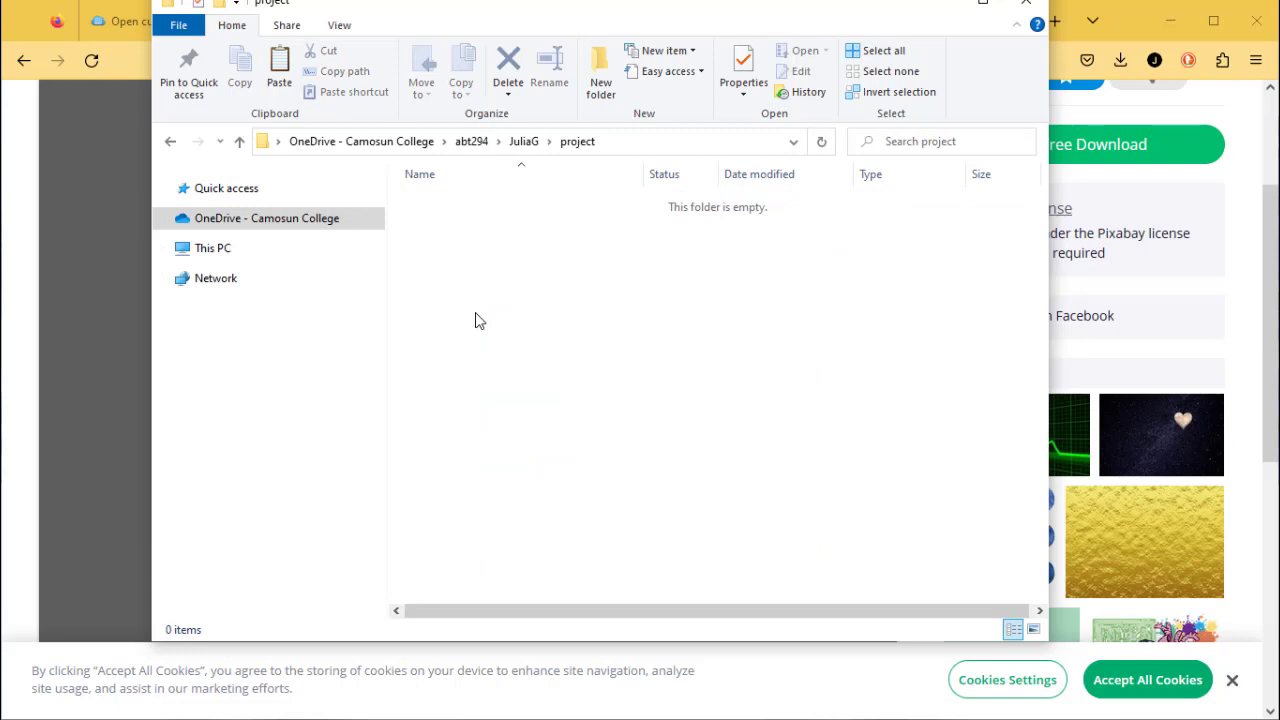
key(ctrl+v)
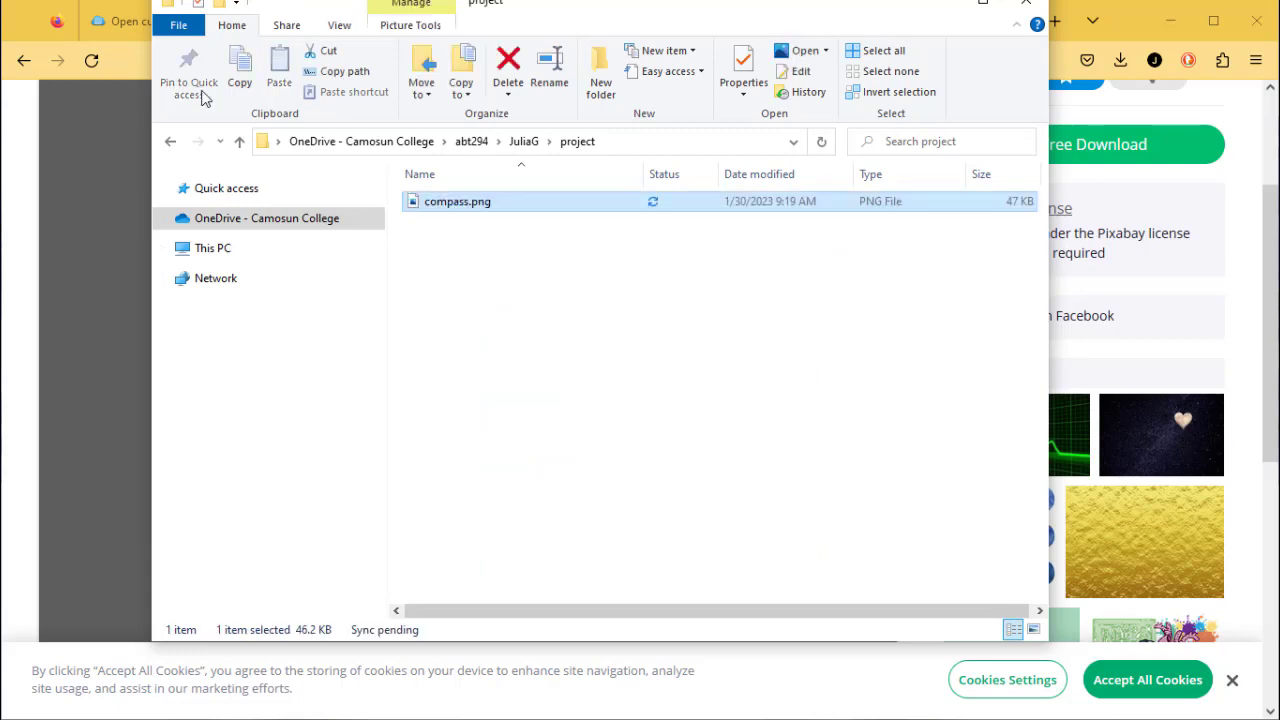
- Switch back to the browser and search Google Images for "compass"
click(31, 135)
click(915, 21)
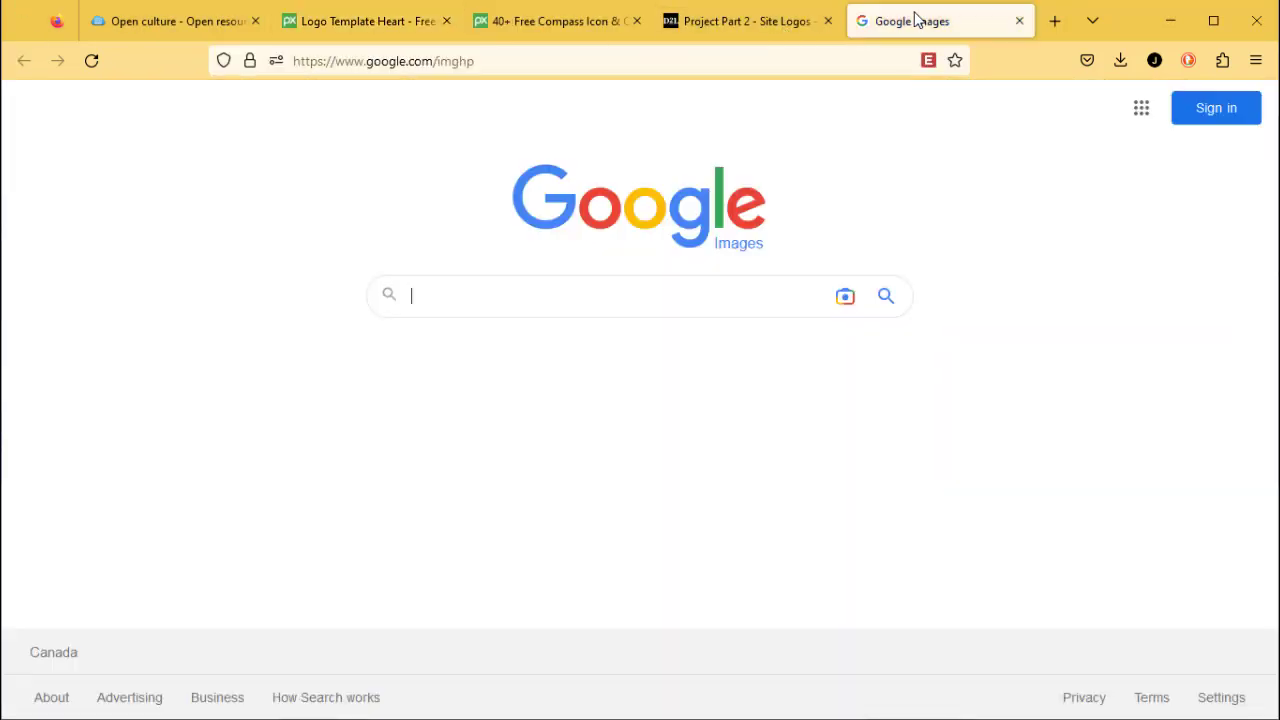
click(598, 289)
text(compass)
key(Return)
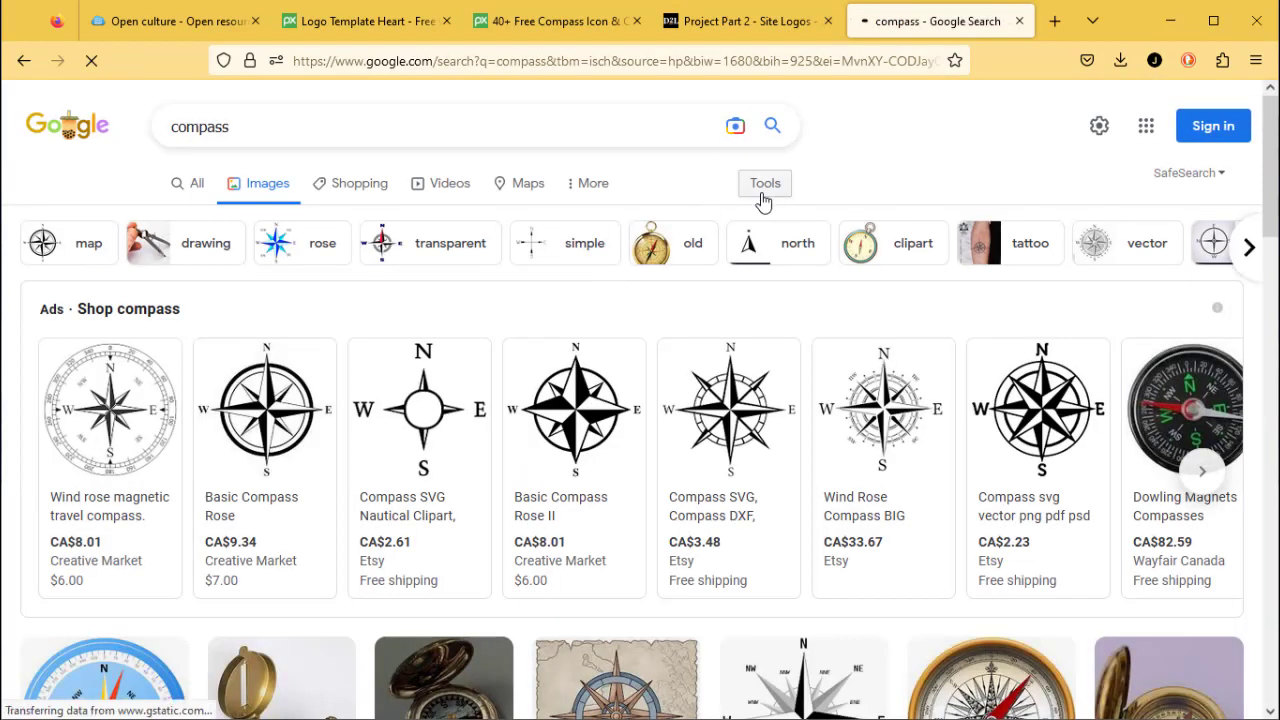
- Filter the compass image results by usage rights to Creative Commons licenses and browse the results
click(760, 195)
click(449, 220)
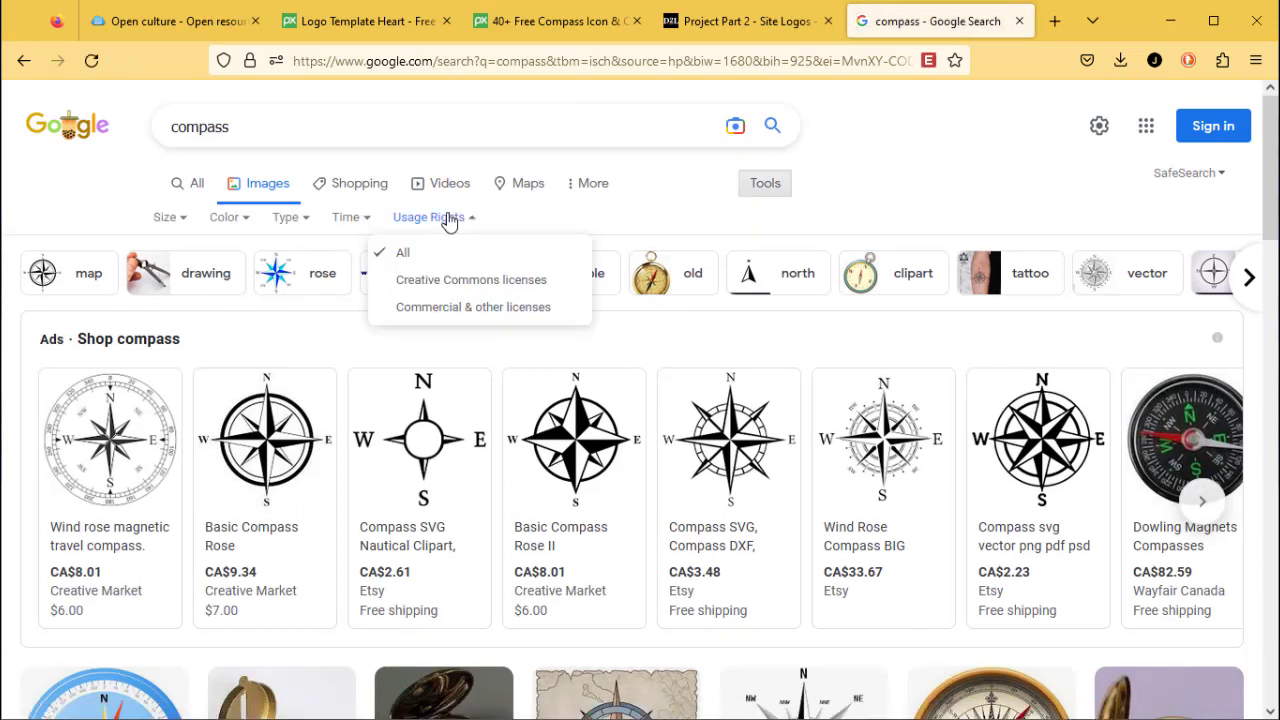
click(452, 287)
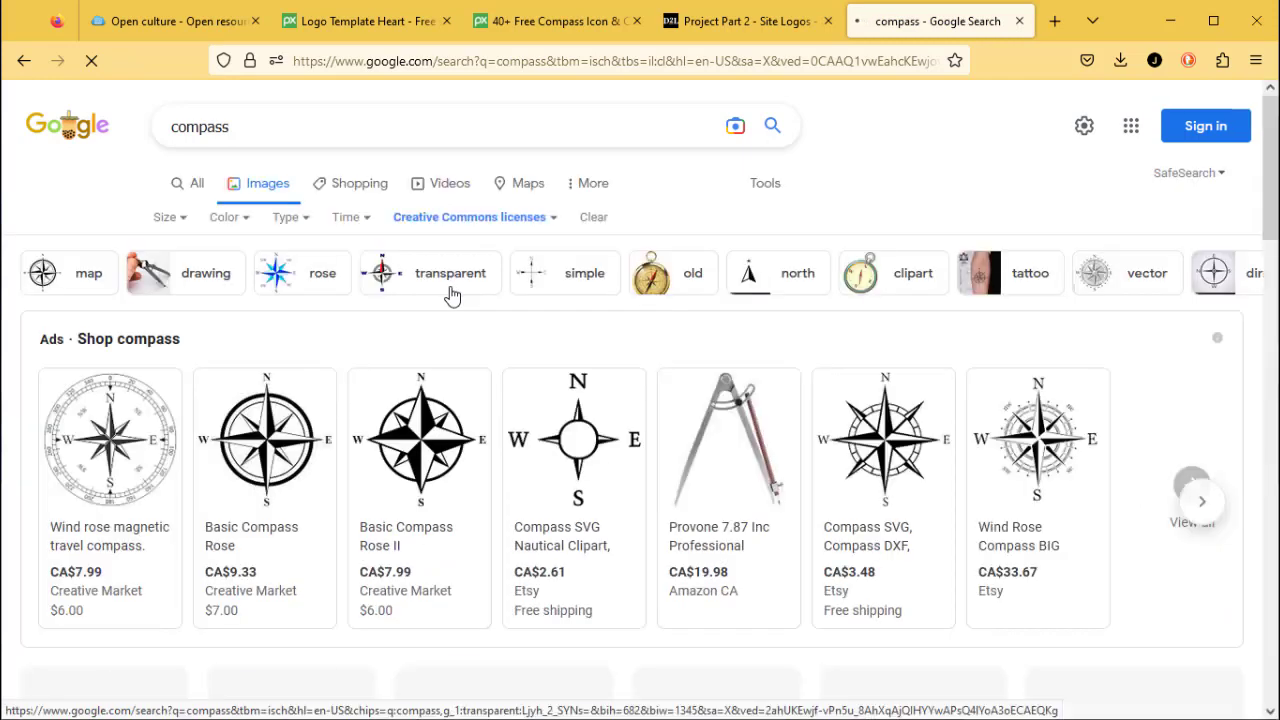
scroll(363, 330, down, 4)
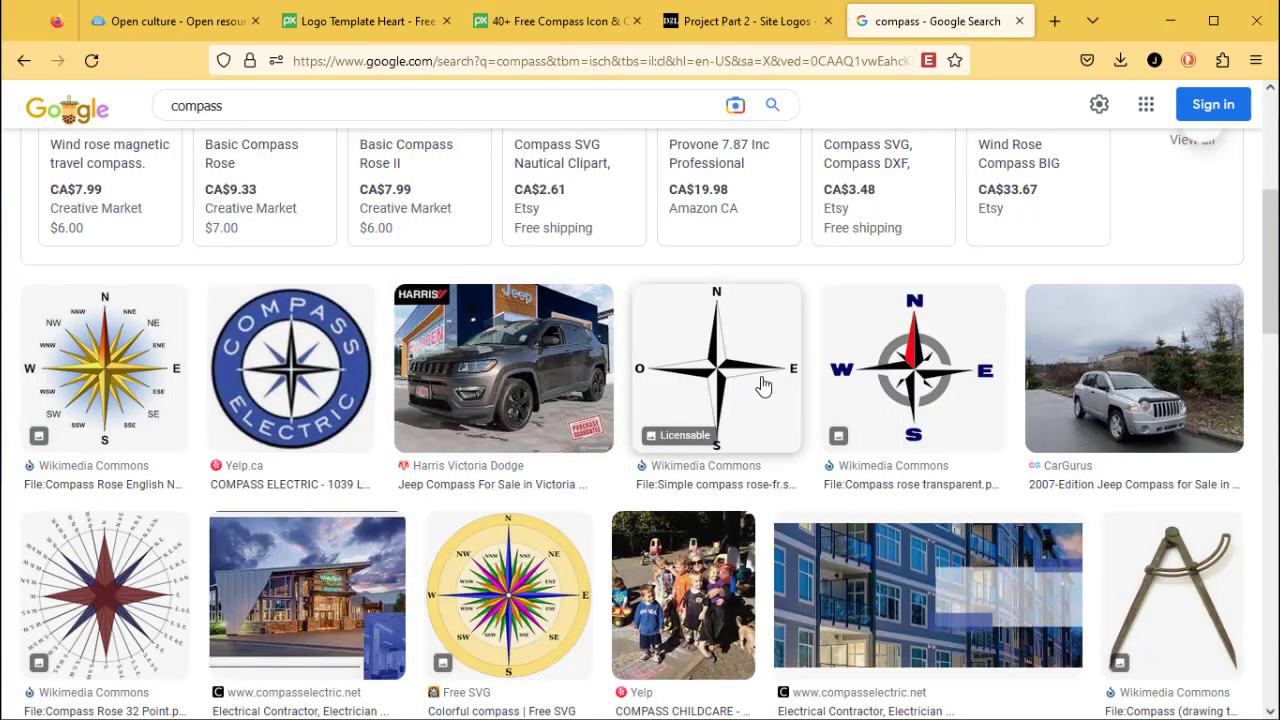
scroll(757, 386, down, 4)
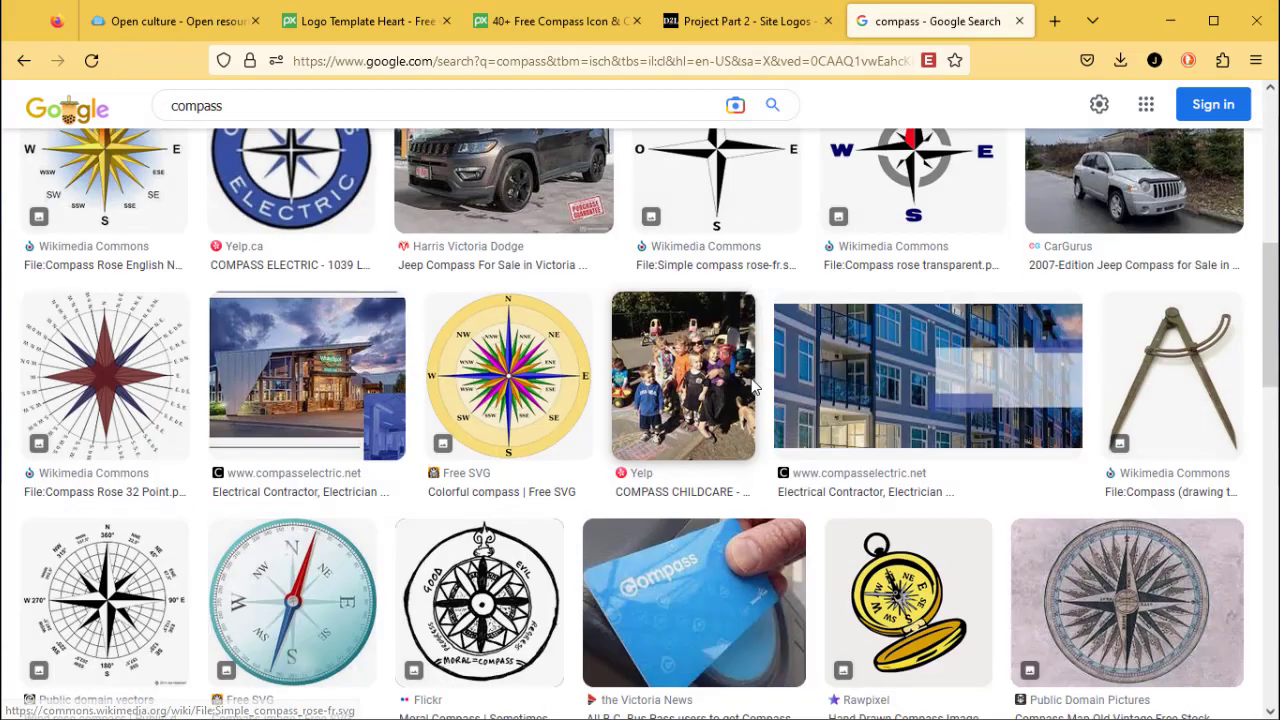
- Search Google Images for "compass transparent background"
scroll(747, 388, up, 8)
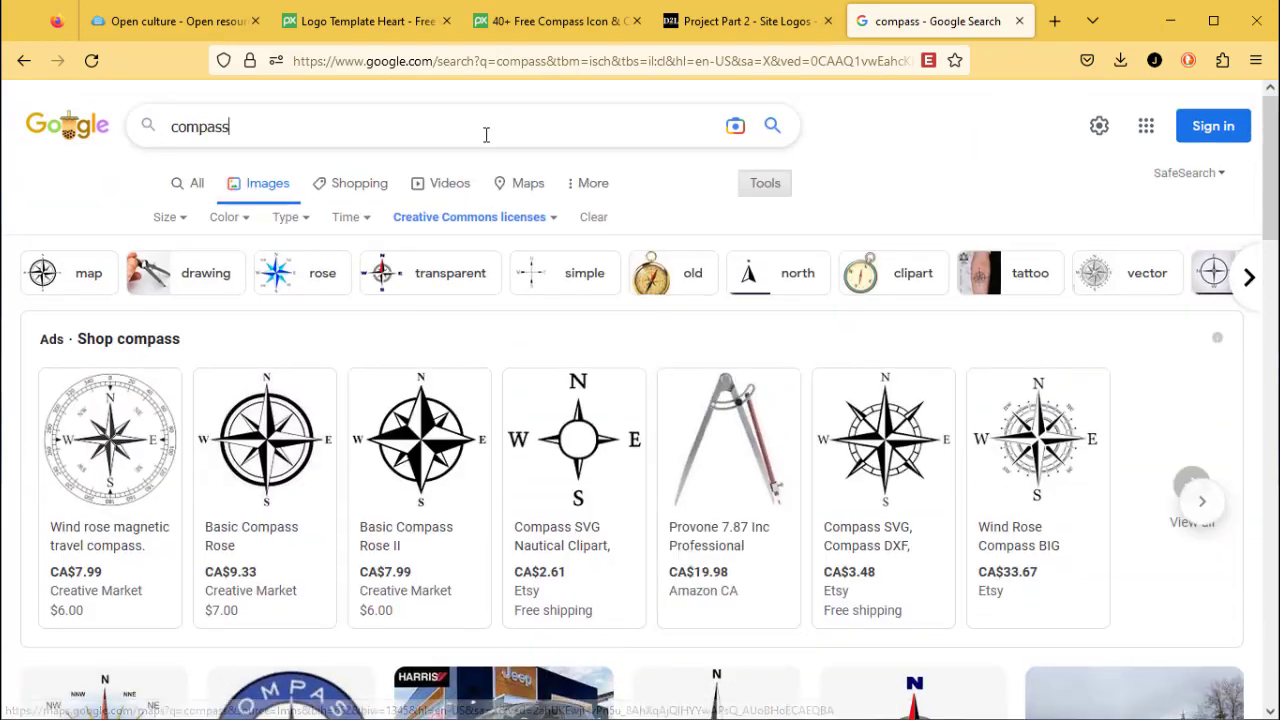
click(486, 131)
text(transparent )
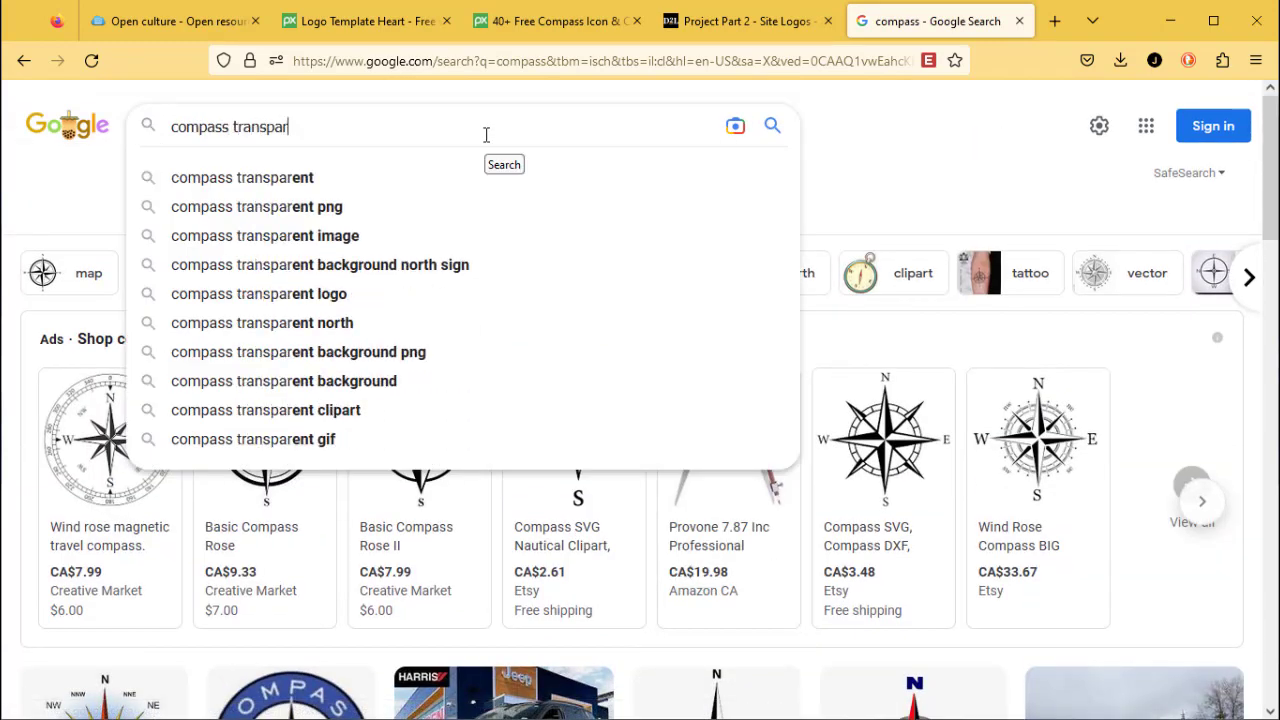
text(background)
key(Return)
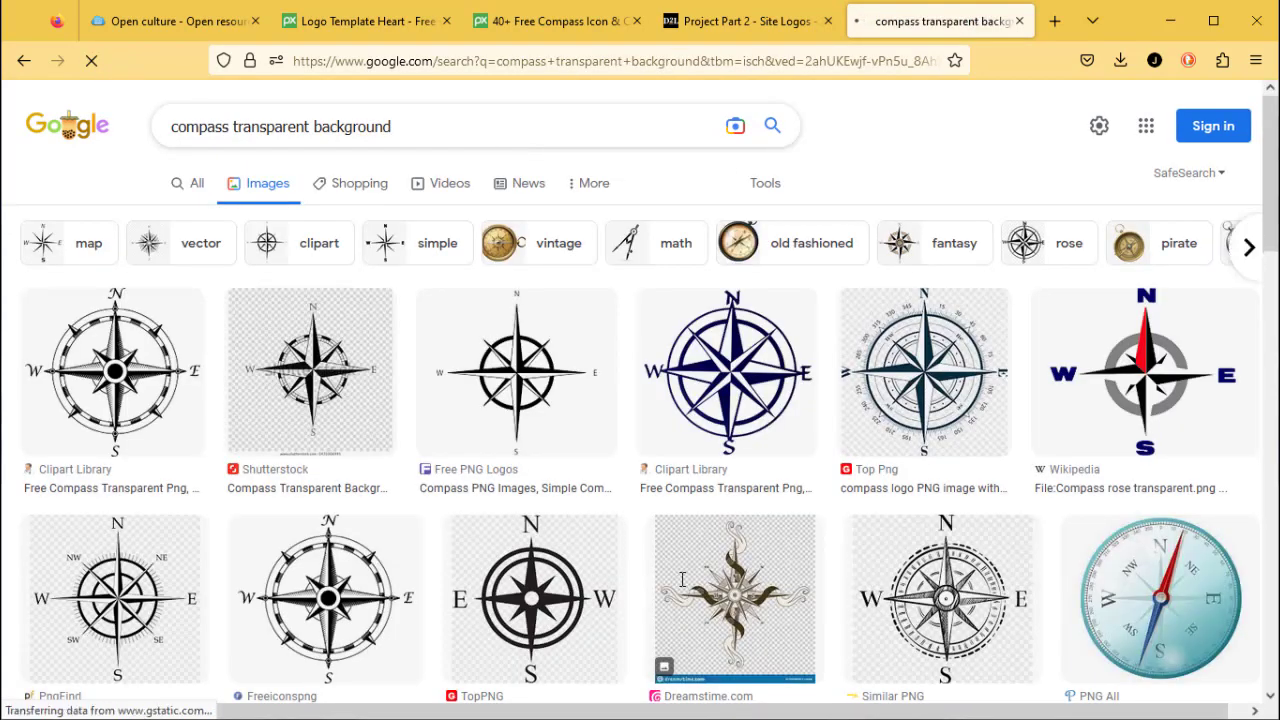
- Preview the Shutterstock and PngFind compass images and open the PngFind source page of the compass rose
click(290, 388)
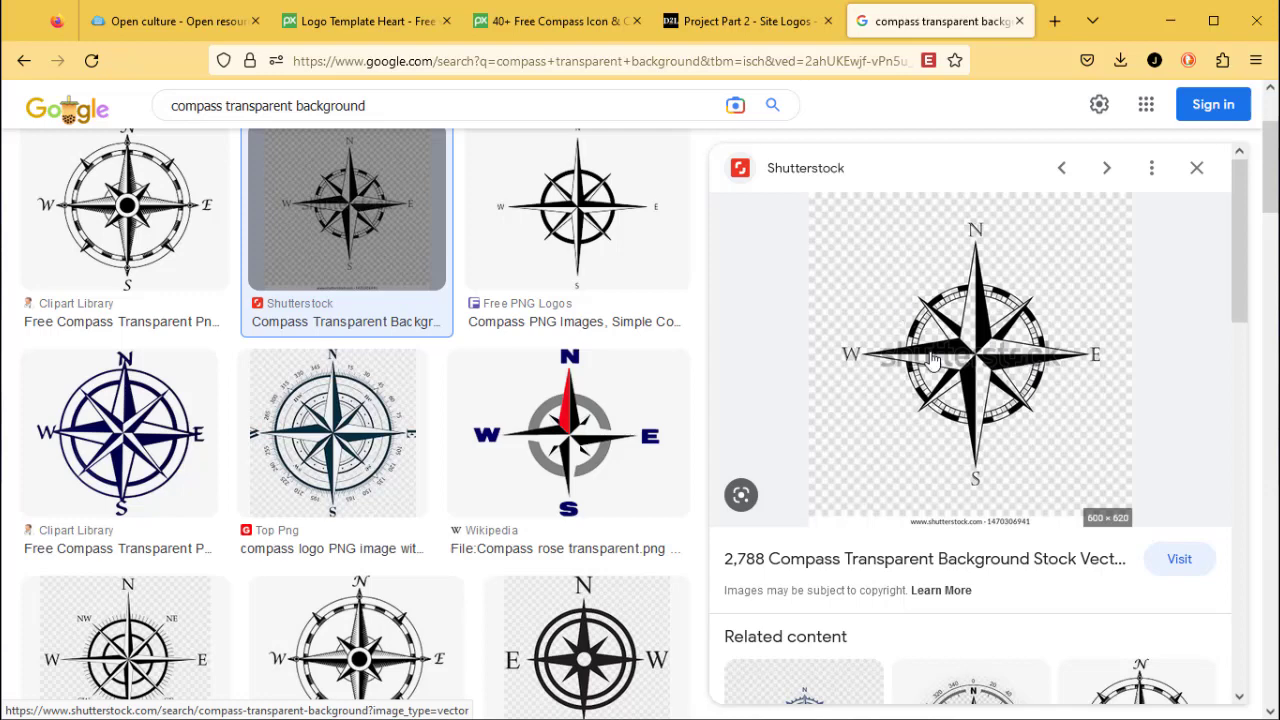
click(160, 645)
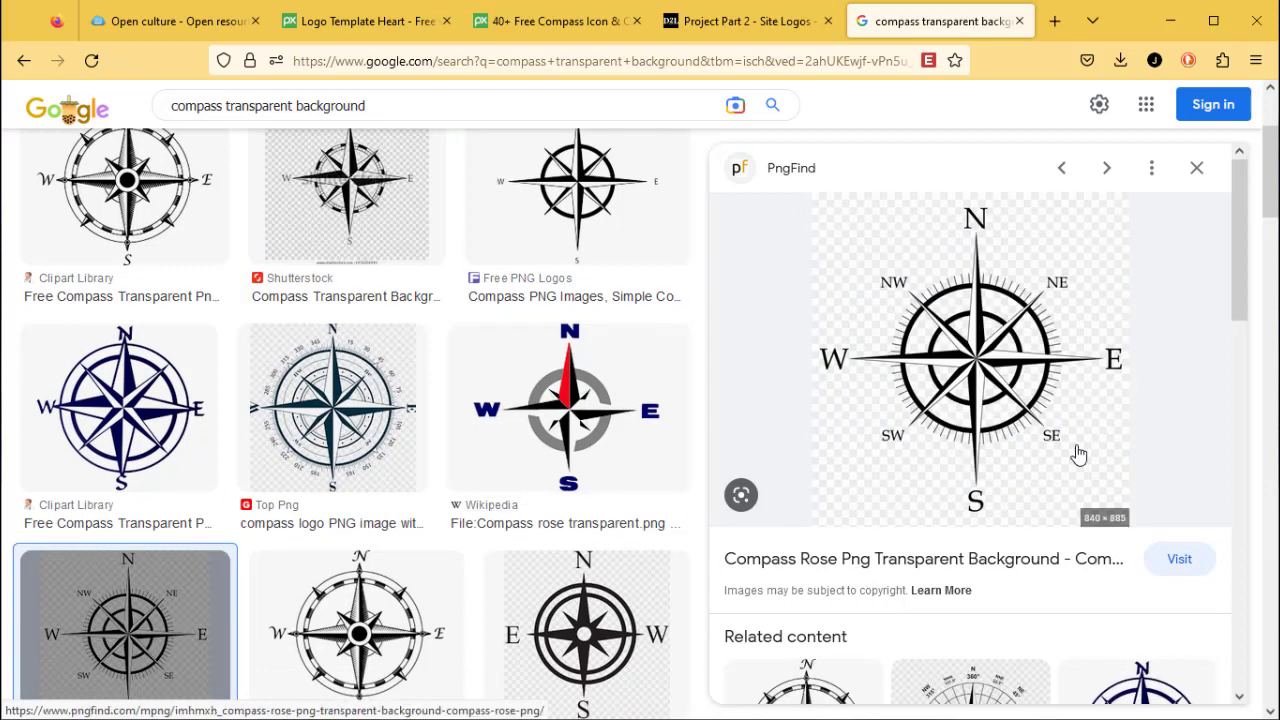
scroll(1085, 450, down, 2)
click(1180, 392)
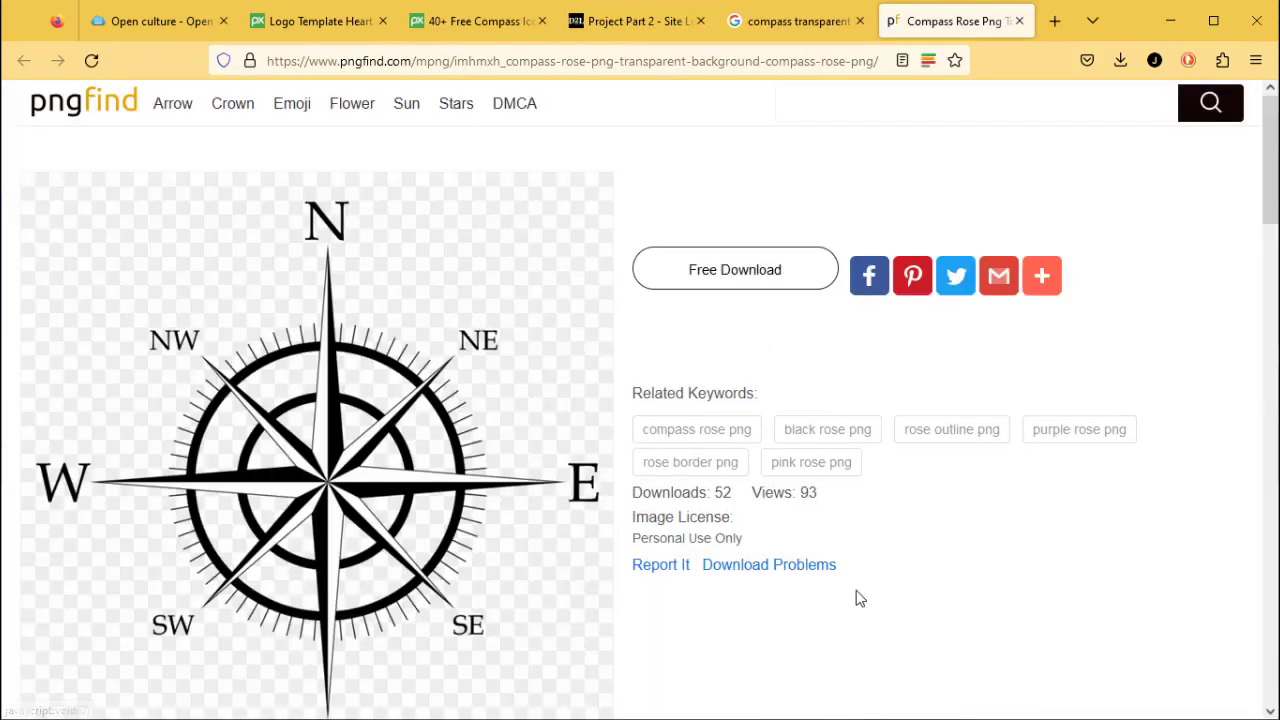
- Download the compass rose PNG from PngFind and show the downloaded file in its folder
click(697, 282)
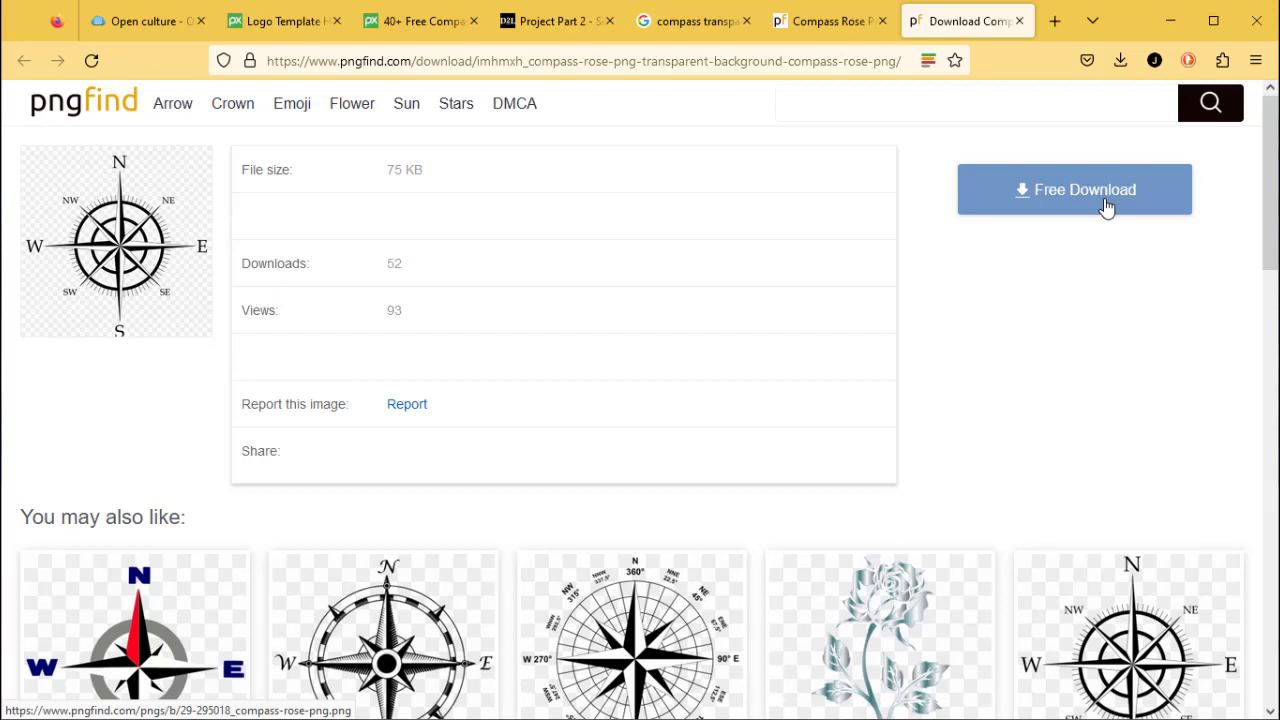
click(1106, 206)
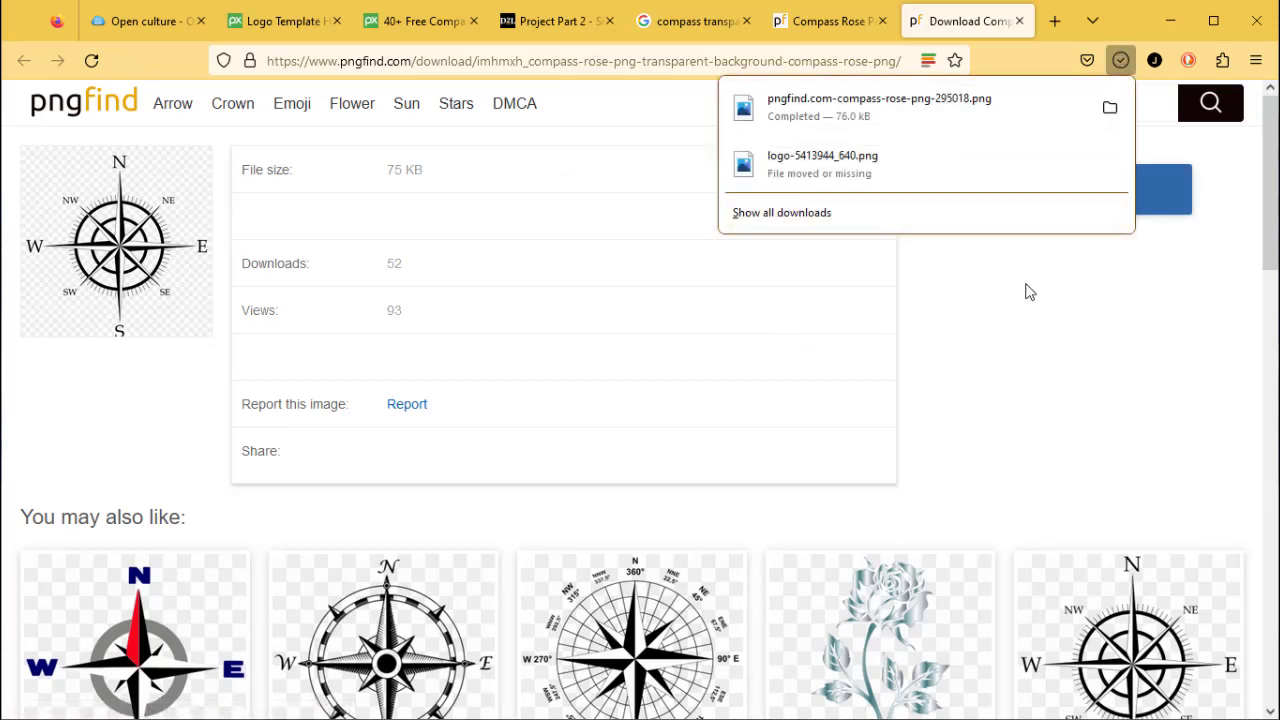
click(1108, 108)
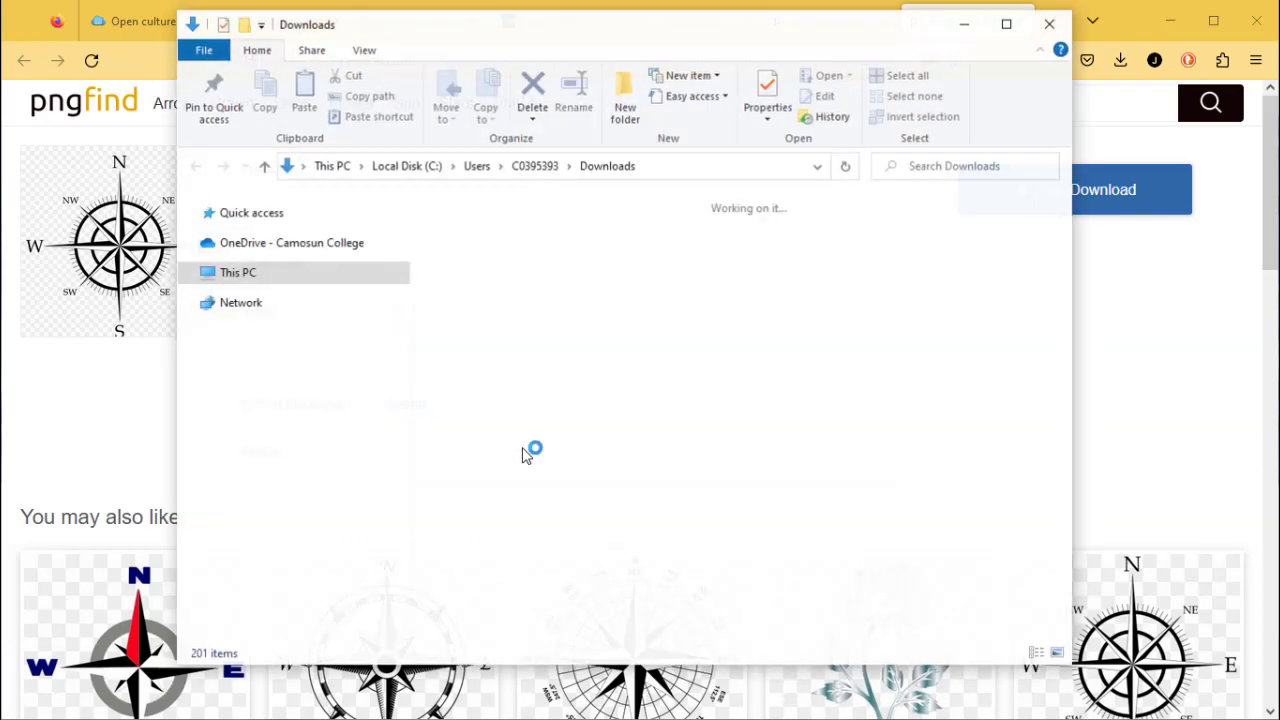
- Rename the downloaded compass rose image compass2.png
key(F2)
text(vompa)
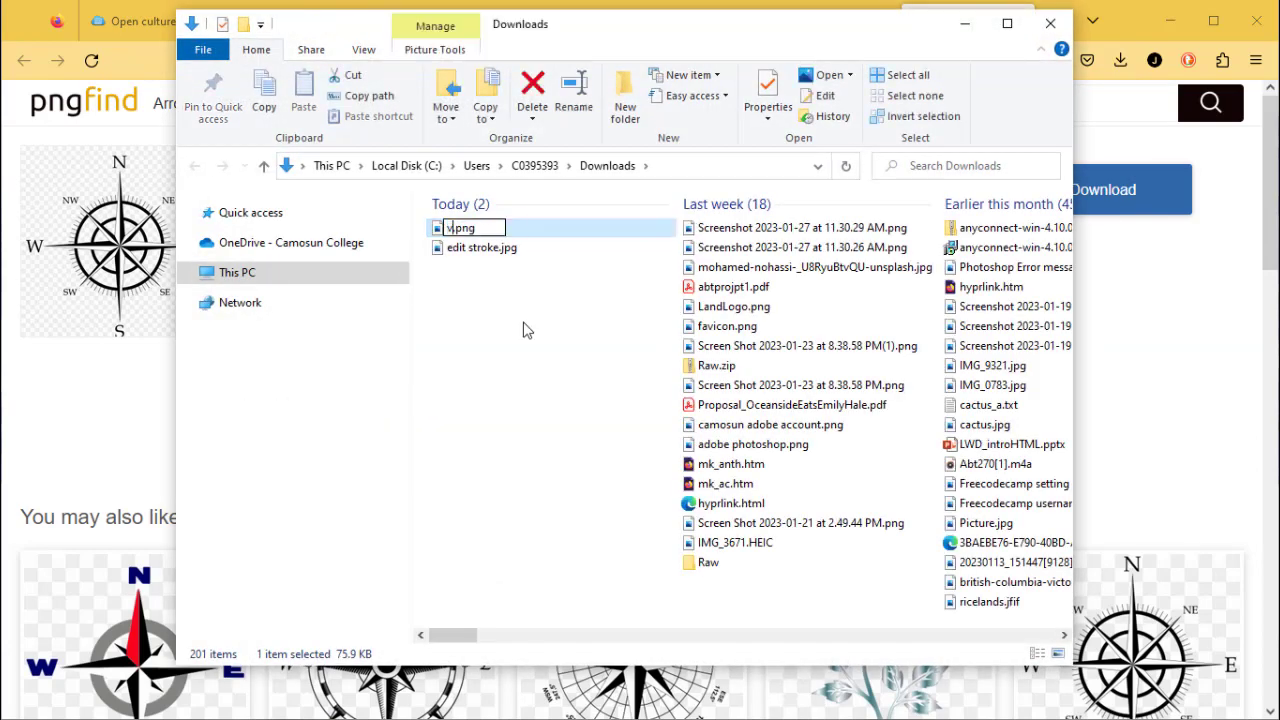
key(BackSpace)
key(BackSpace)
key(BackSpace)
key(BackSpace)
key(BackSpace)
text(compass2)
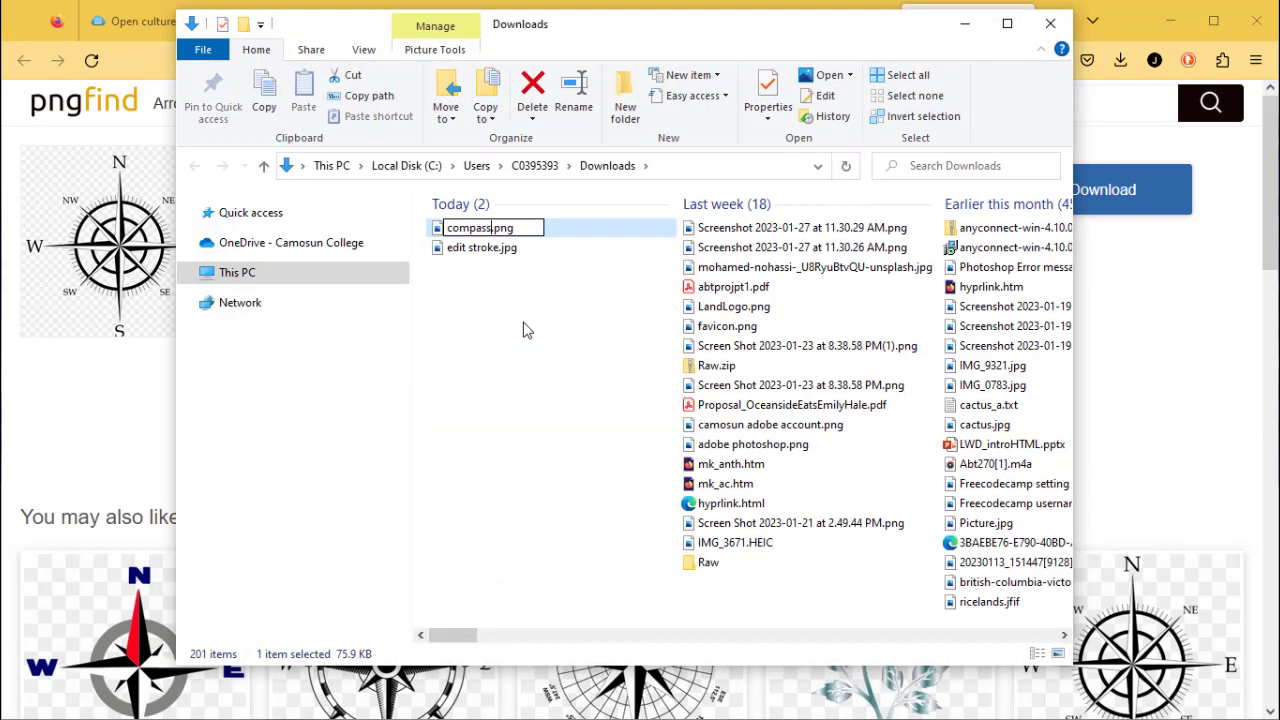
key(Return)
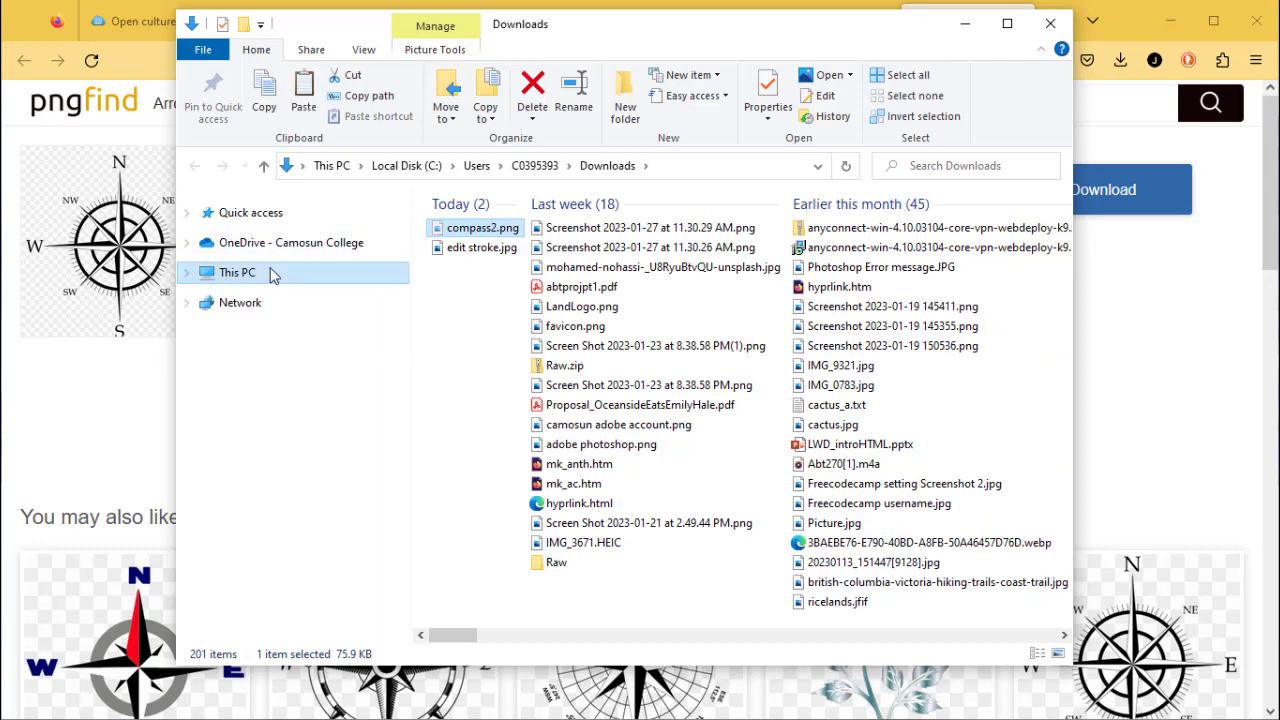
- Transfer compass2.png from Downloads into the project folder inside the personal subfolder of abt294 on OneDrive - Camosun College
click(285, 243)
double_click(505, 247)
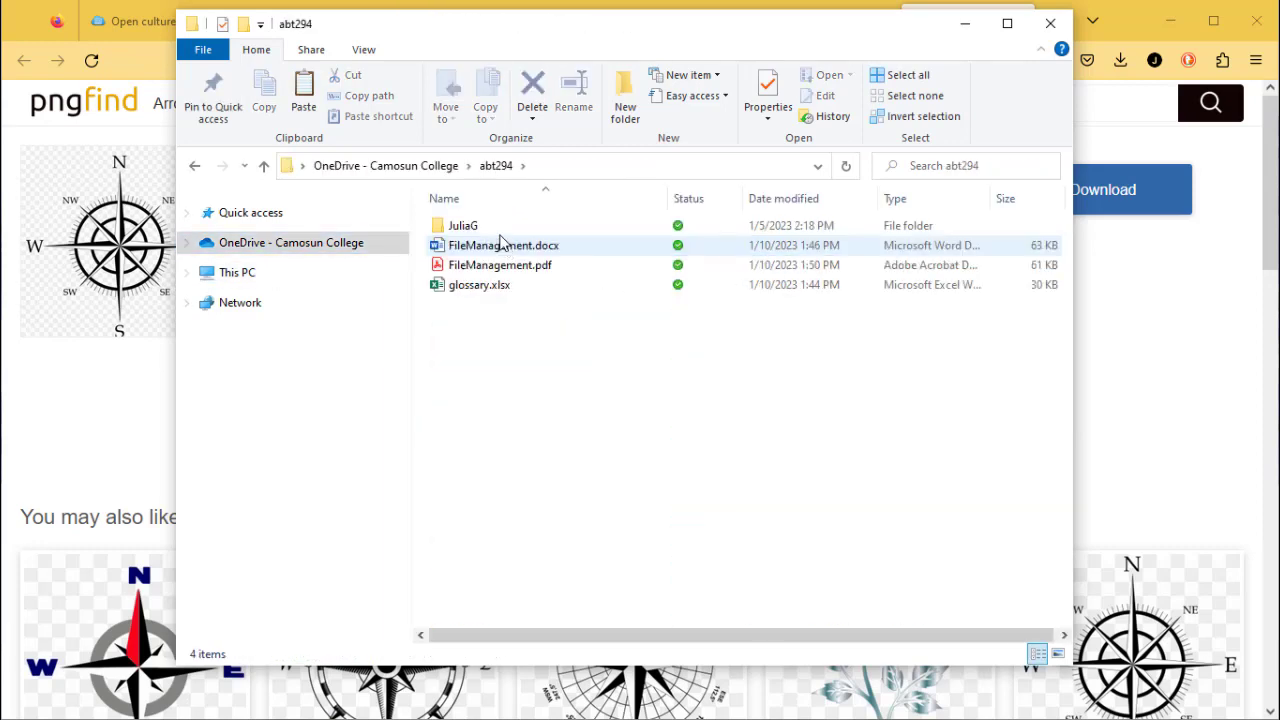
double_click(498, 227)
click(493, 252)
double_click(494, 256)
key(ctrl+v)
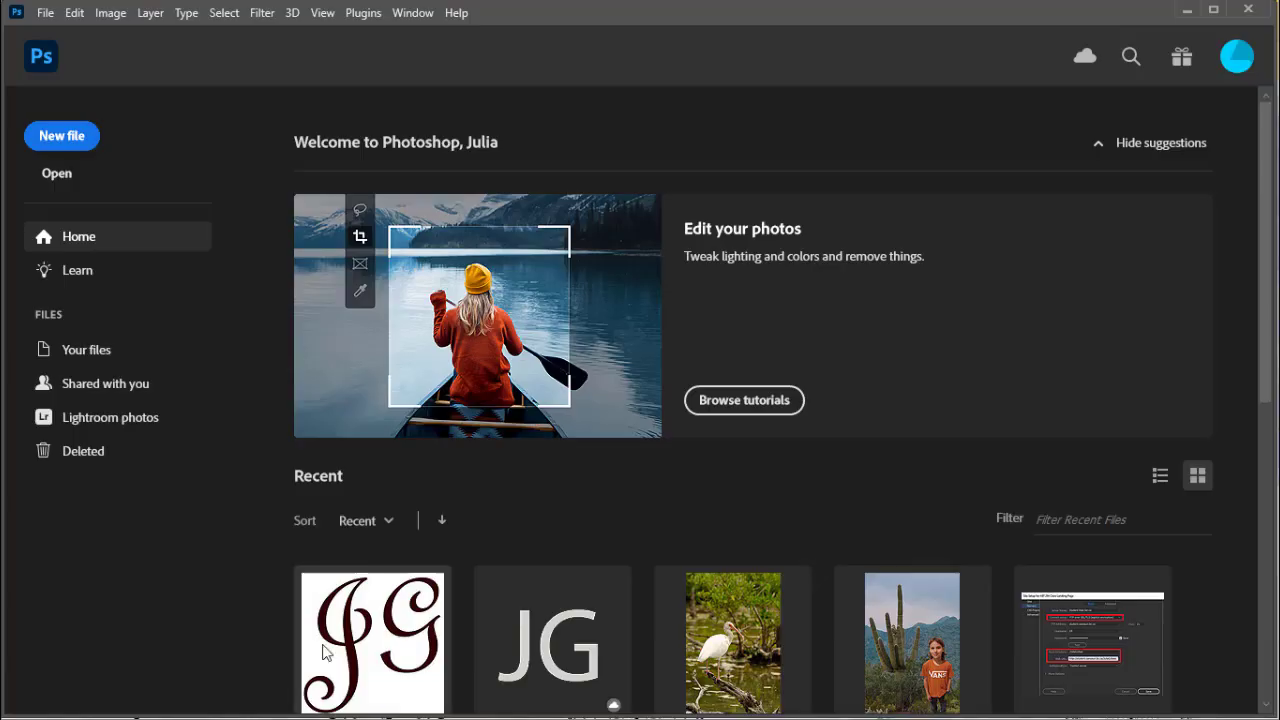
- Switch to Photoshop and create a new document 500 pixels wide and 500 pixels high with a transparent background
click(45, 12)
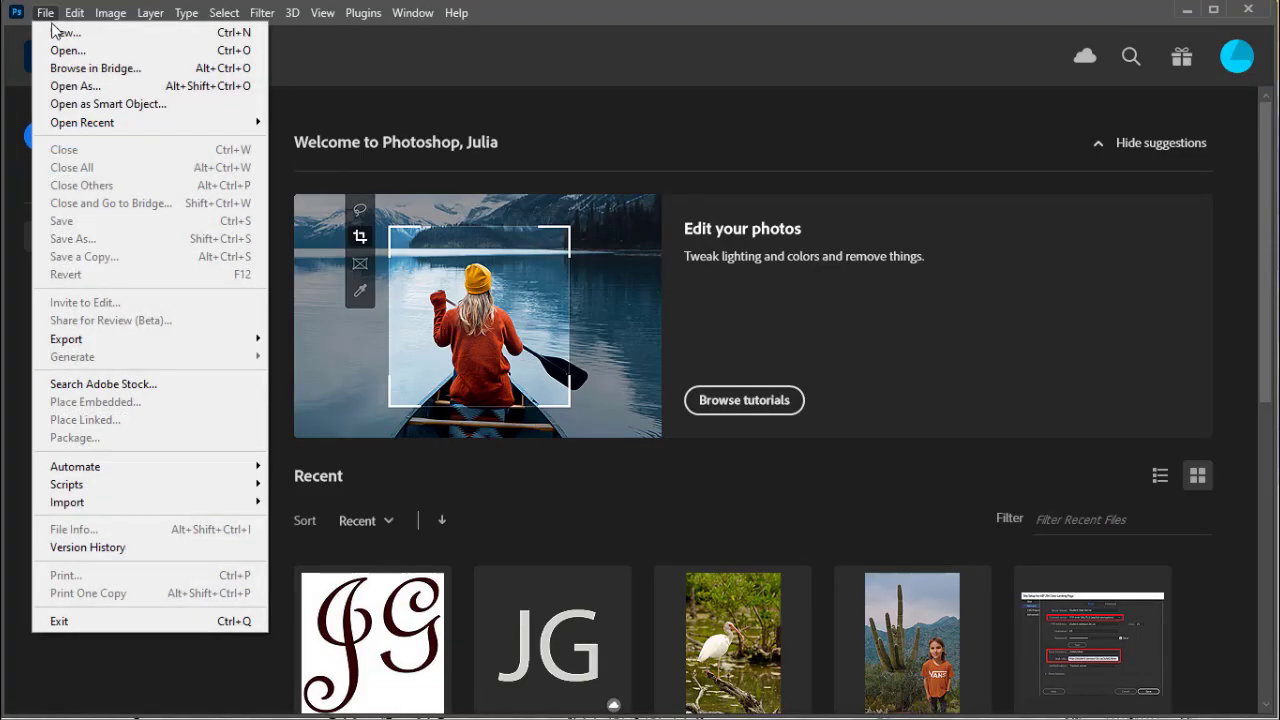
click(52, 28)
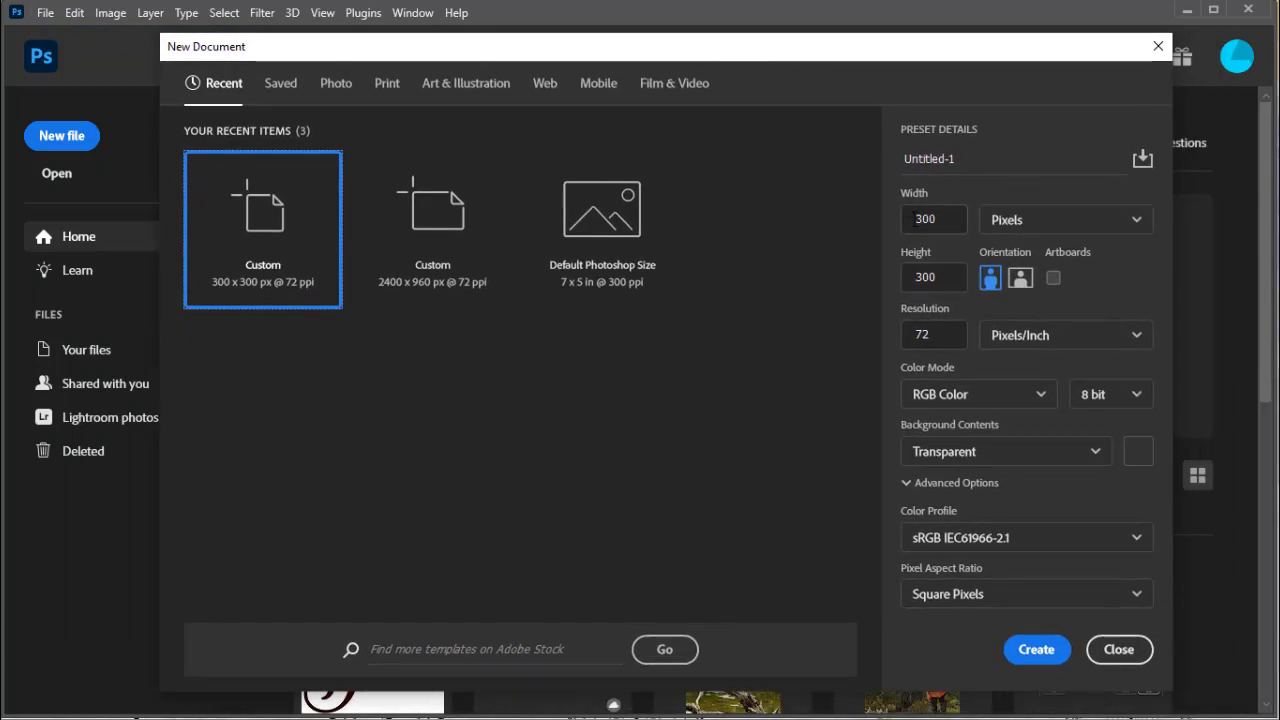
click(916, 219)
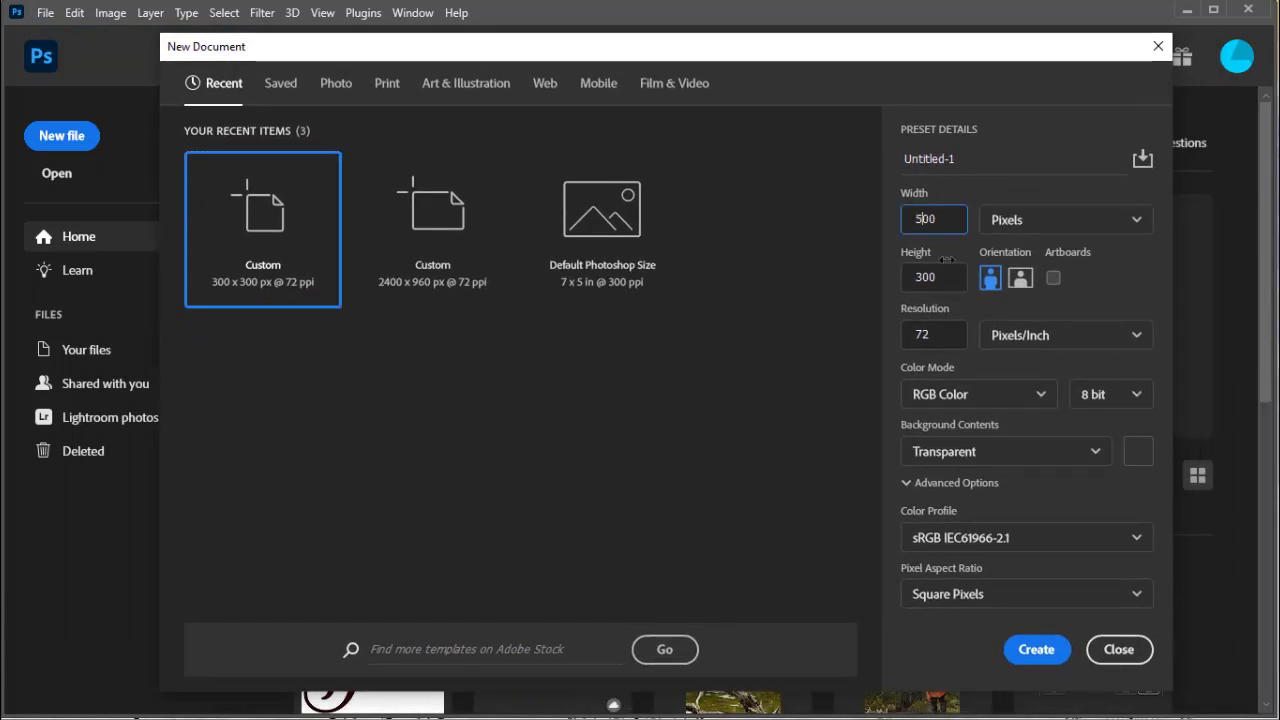
key(Tab)
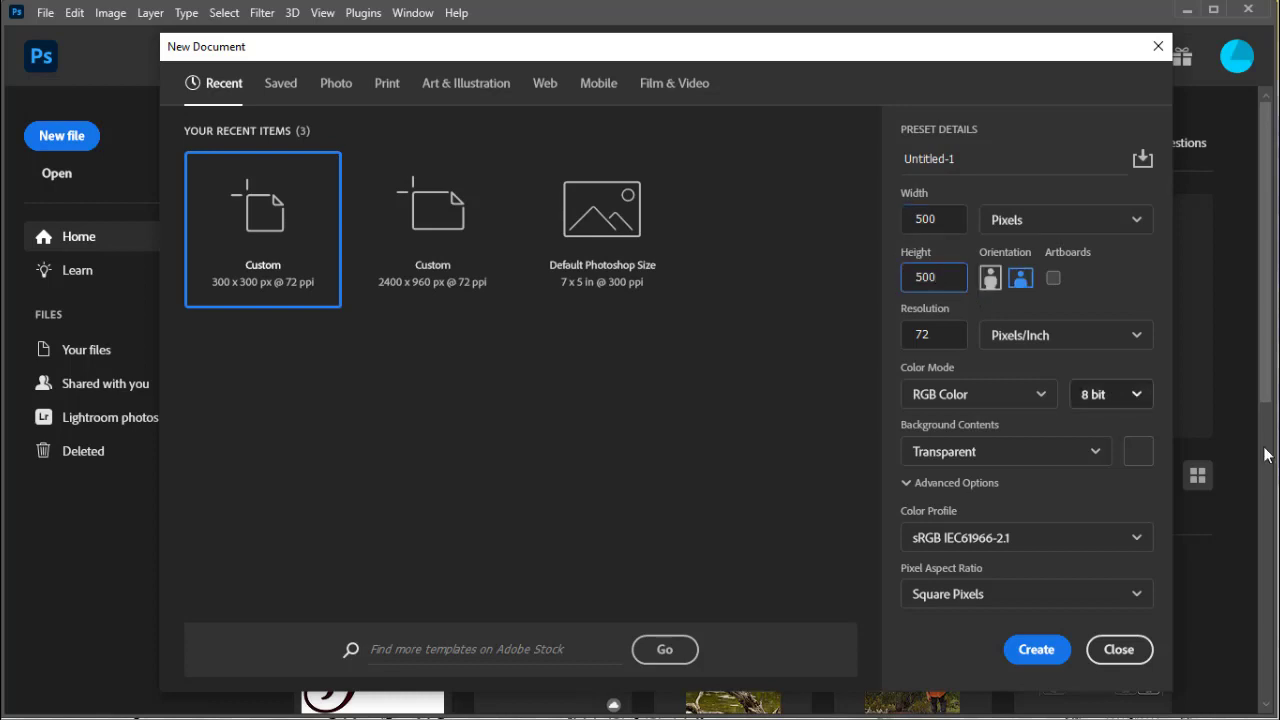
click(1024, 648)
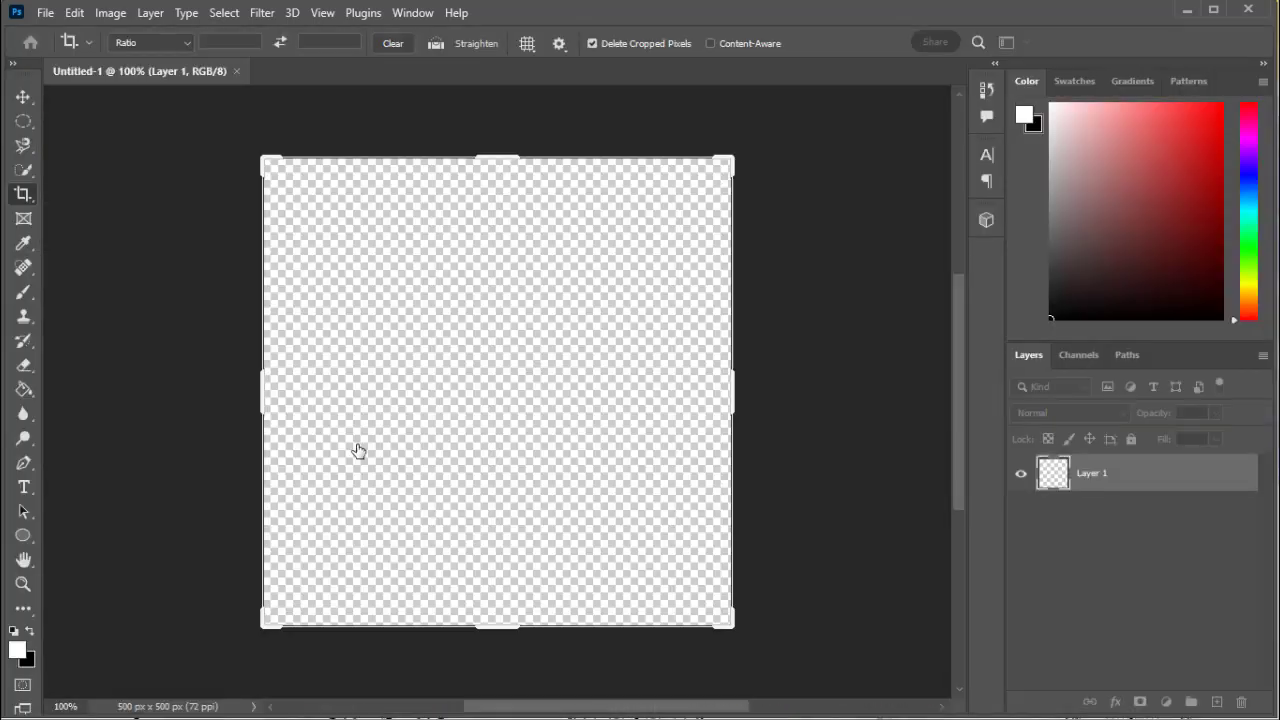
- Activate the Move tool and open both compass.png and compass2.png from the project folder
click(823, 284)
click(30, 99)
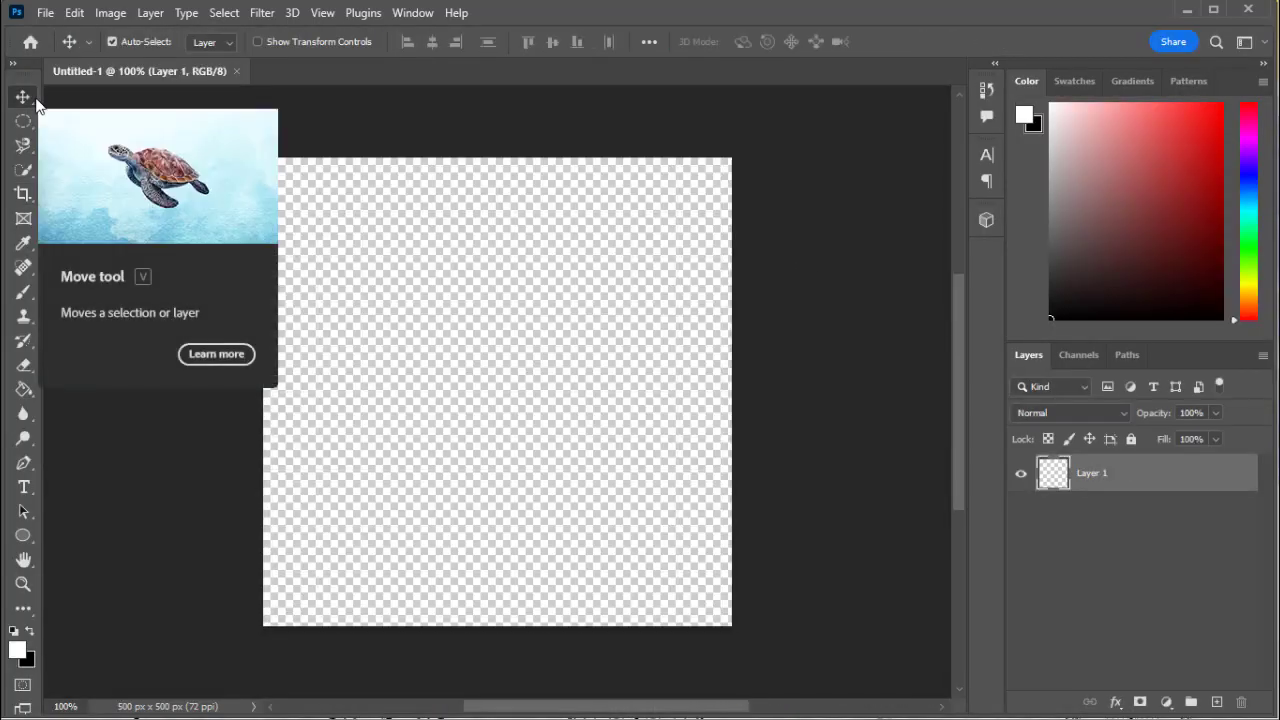
key(ctrl+o)
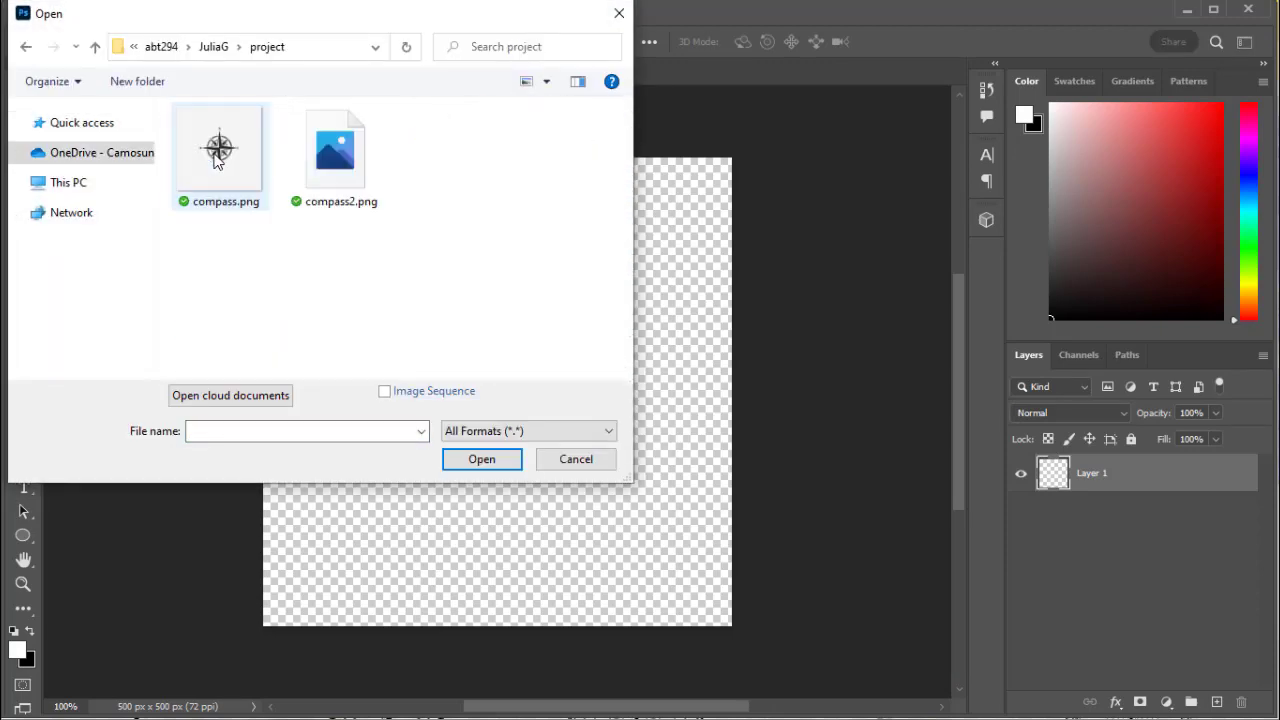
click(218, 160)
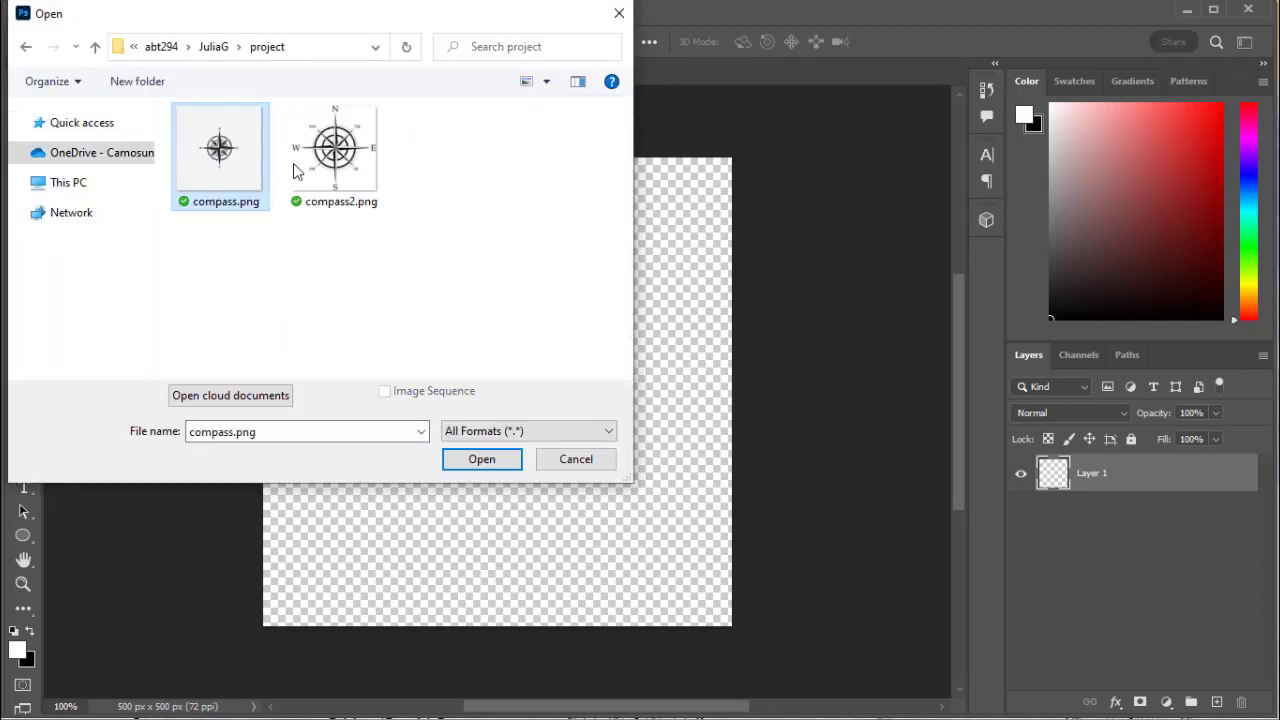
ctrl+click(335, 152)
click(482, 459)
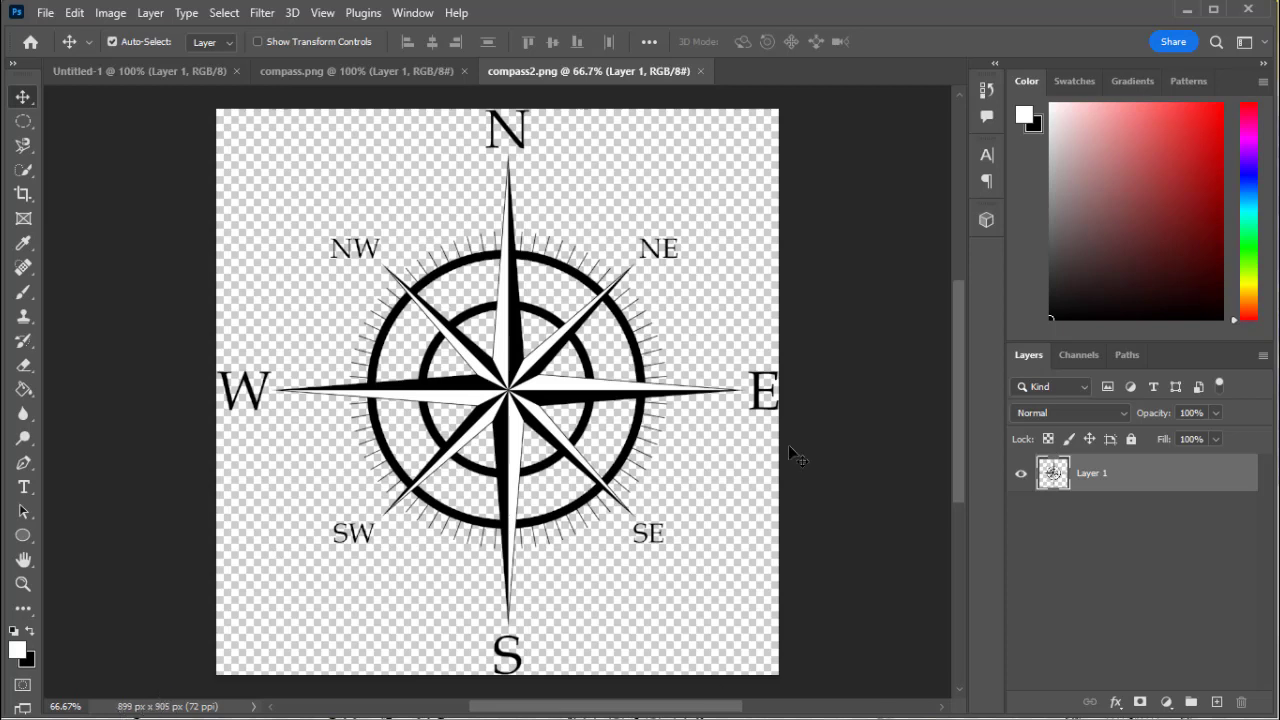
- Select the star, rings and direction letters of the compass in compass.png with the Quick Selection tool
click(331, 65)
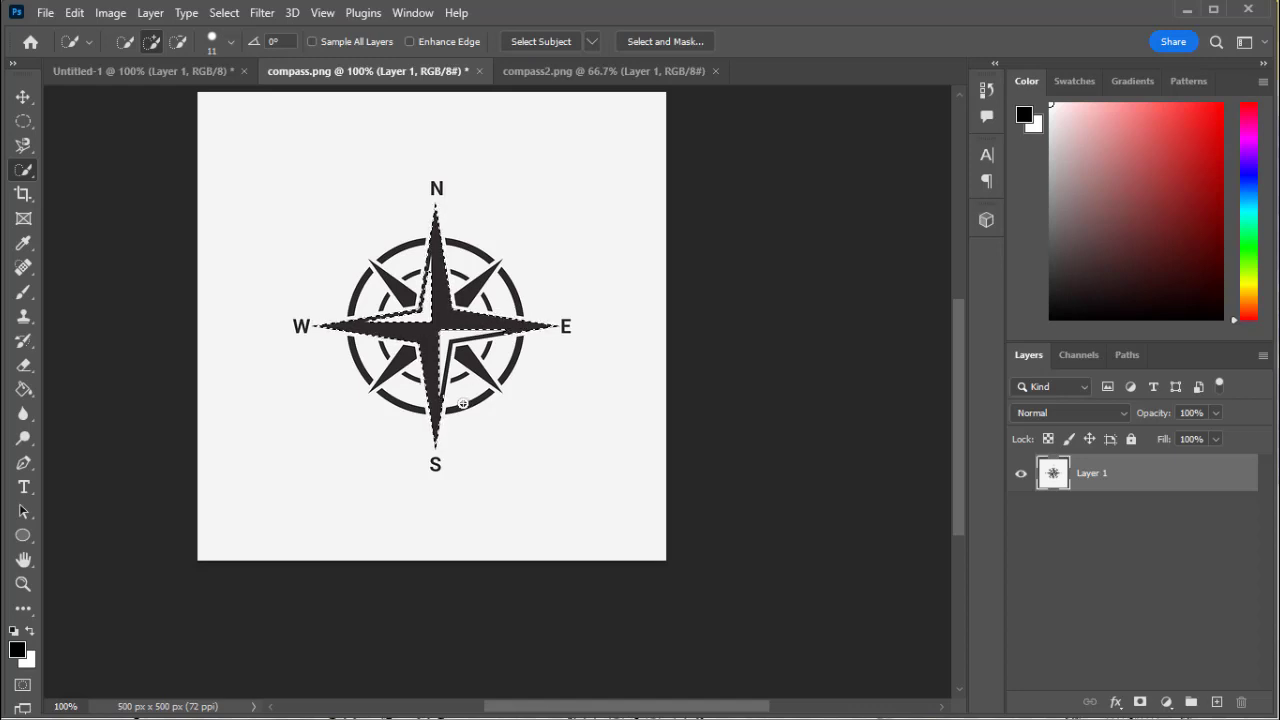
click(454, 344)
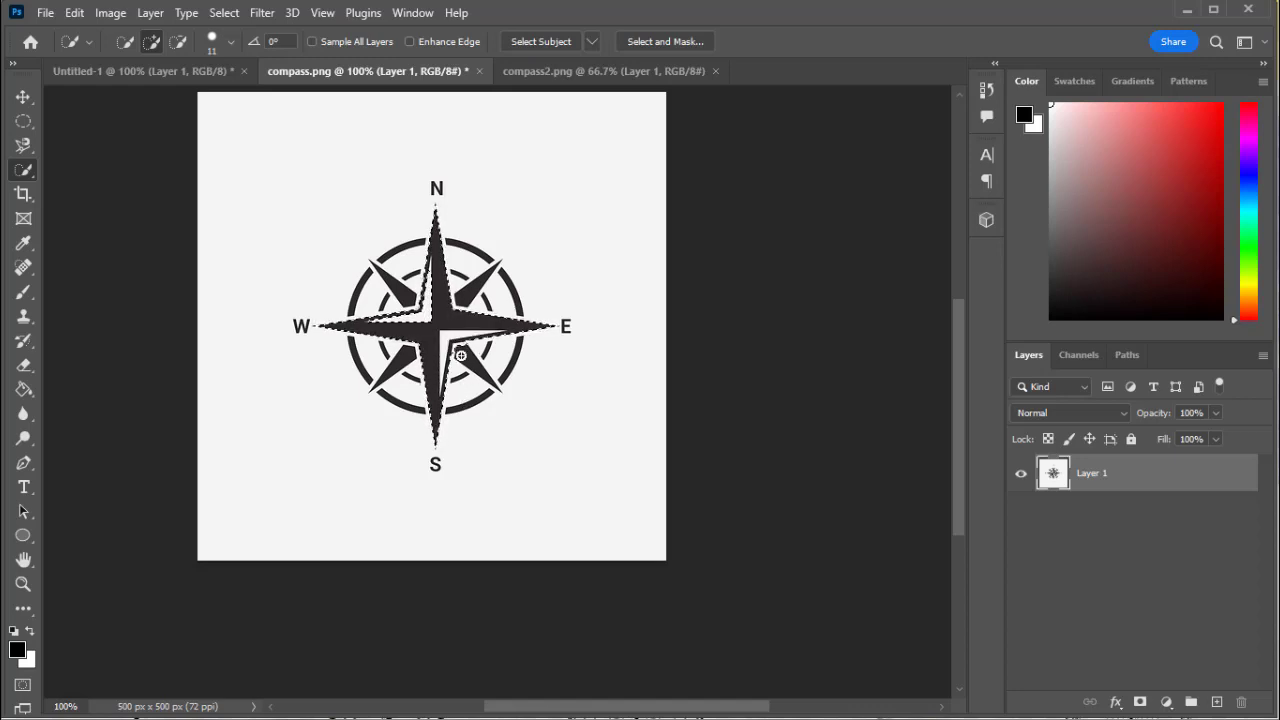
mouse_move(461, 355)
mouse_down()
mouse_move(497, 386)
mouse_move(483, 350)
mouse_up()
click(460, 372)
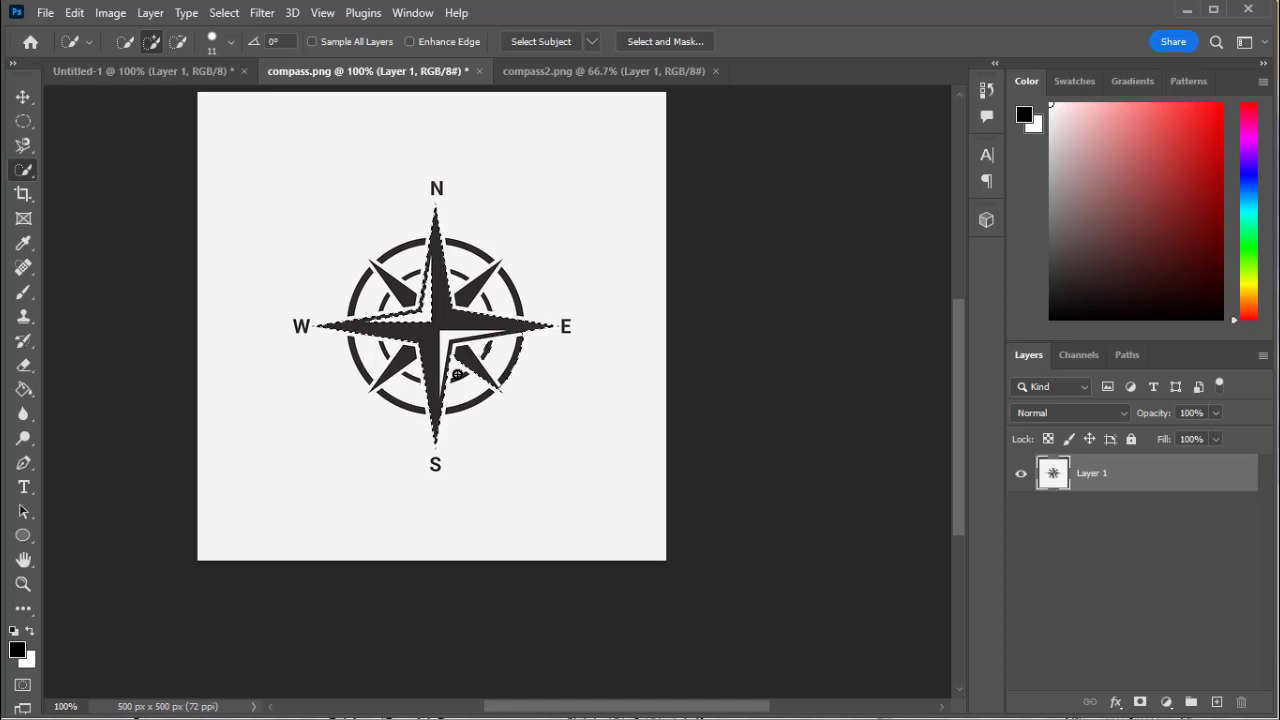
click(457, 377)
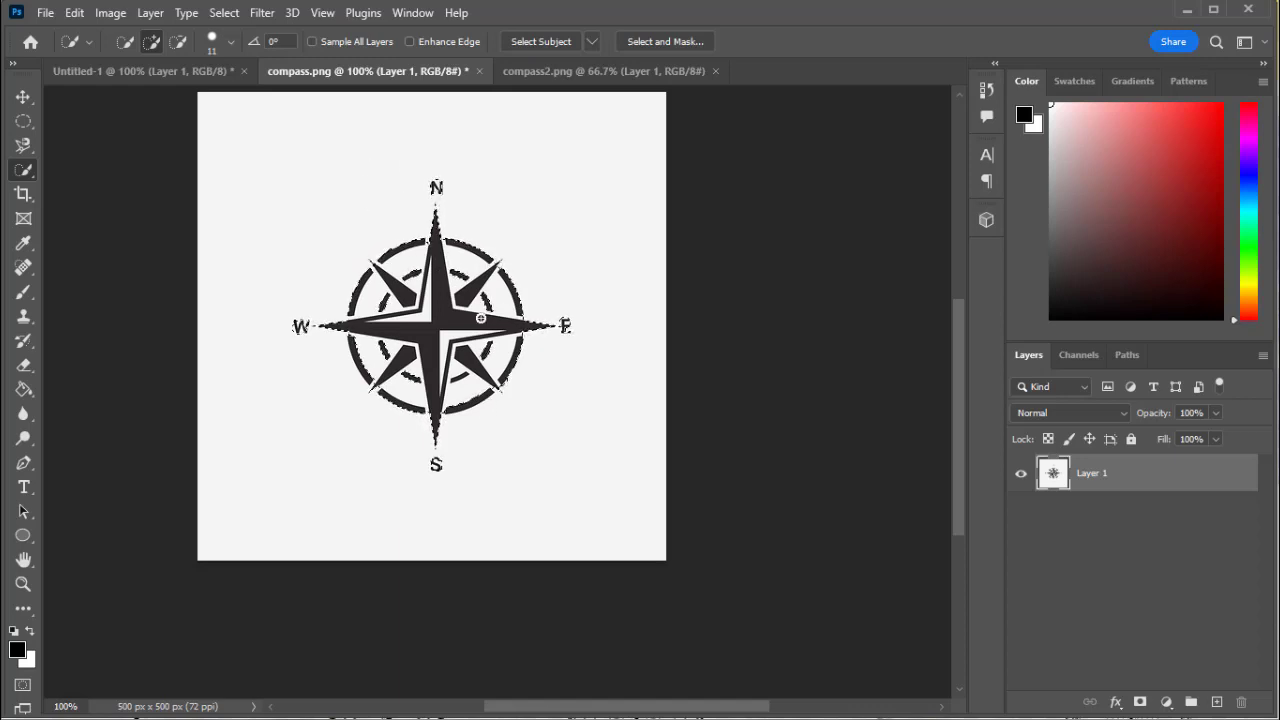
- Paste the selected compass into the blank Untitled-1 document and move it toward the canvas's upper-right corner
click(150, 71)
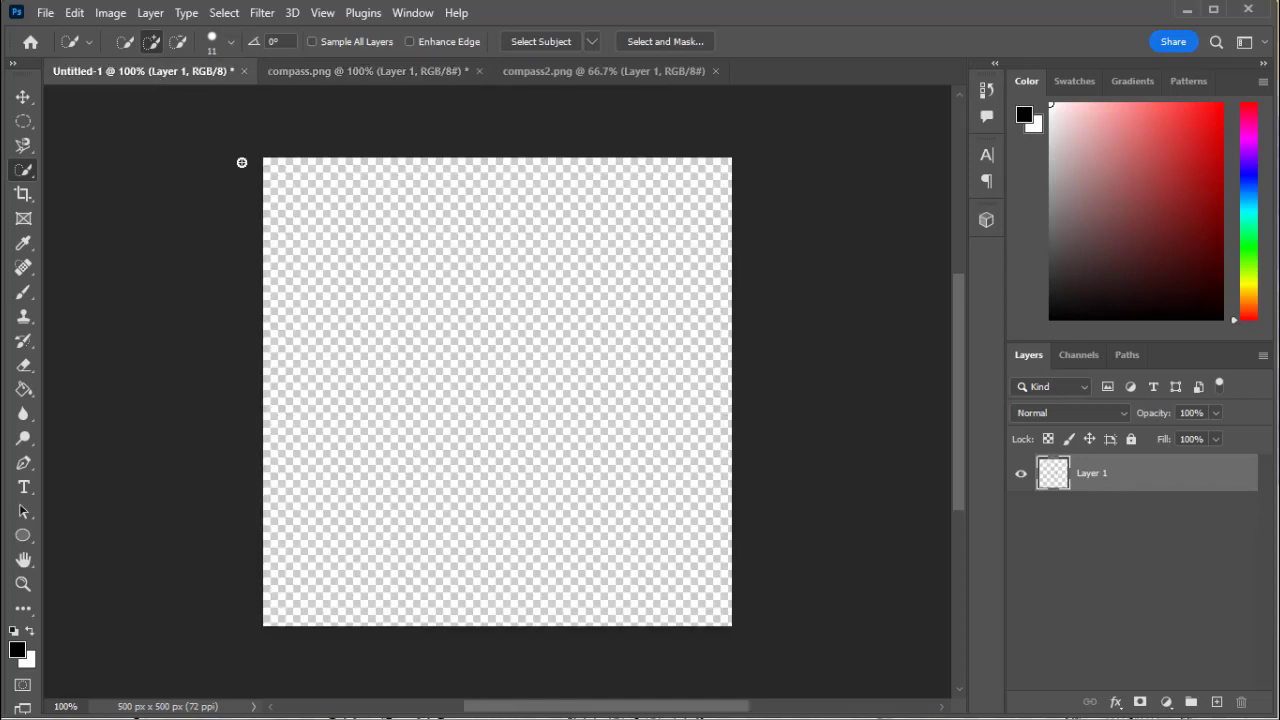
key(ctrl+v)
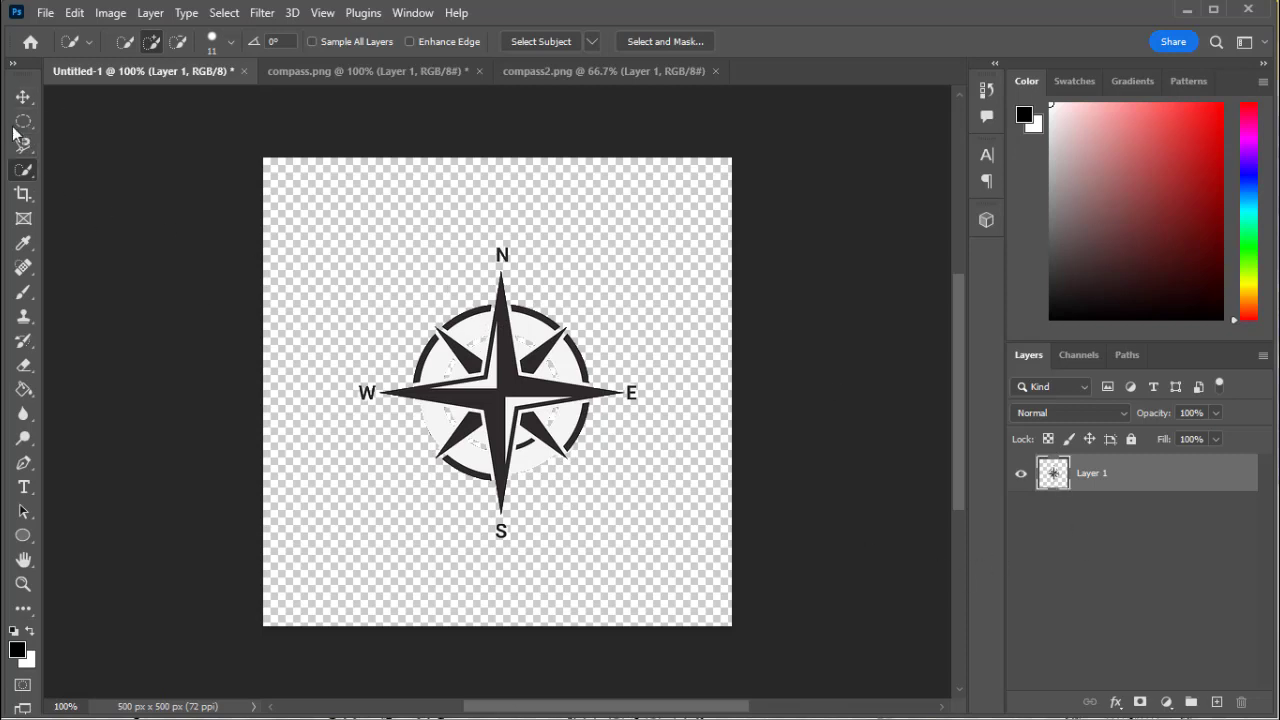
click(23, 96)
drag(516, 382, 592, 310)
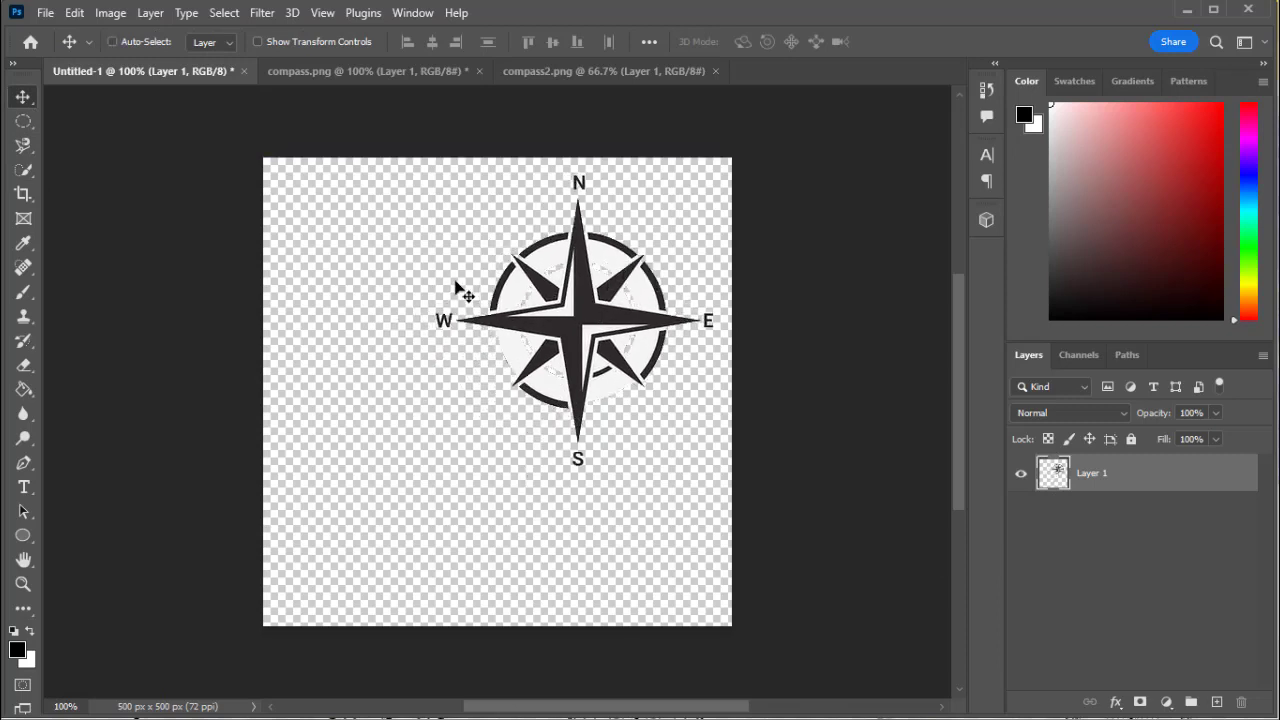
- Scale the pasted compass down to about 66% with Free Transform and place it in the canvas's upper-right corner
key(ctrl+t)
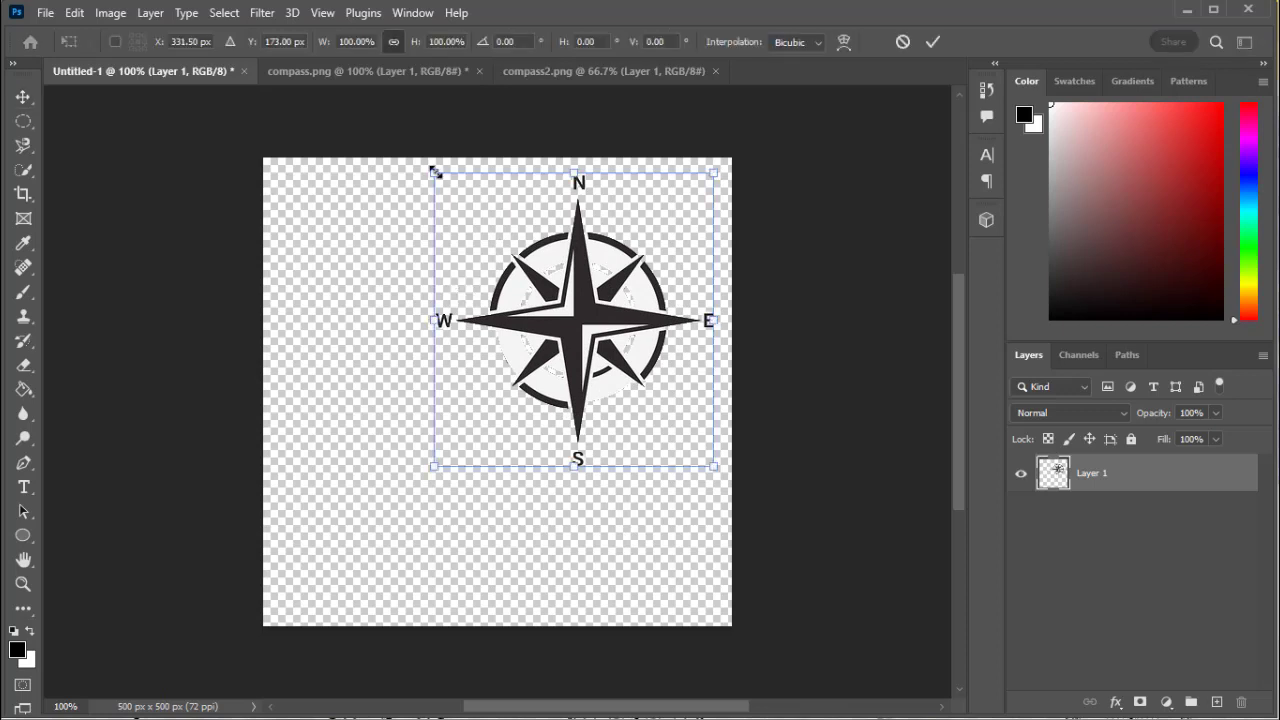
drag(435, 171, 484, 243)
drag(595, 350, 622, 298)
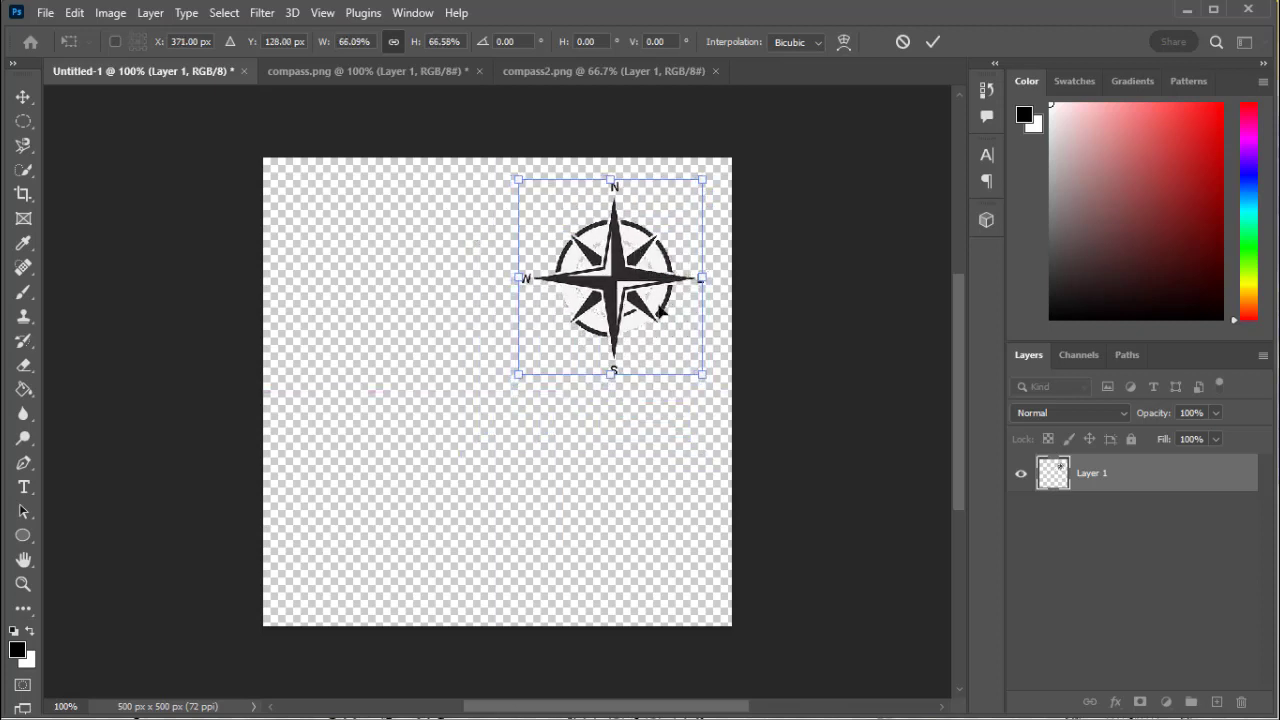
key(Return)
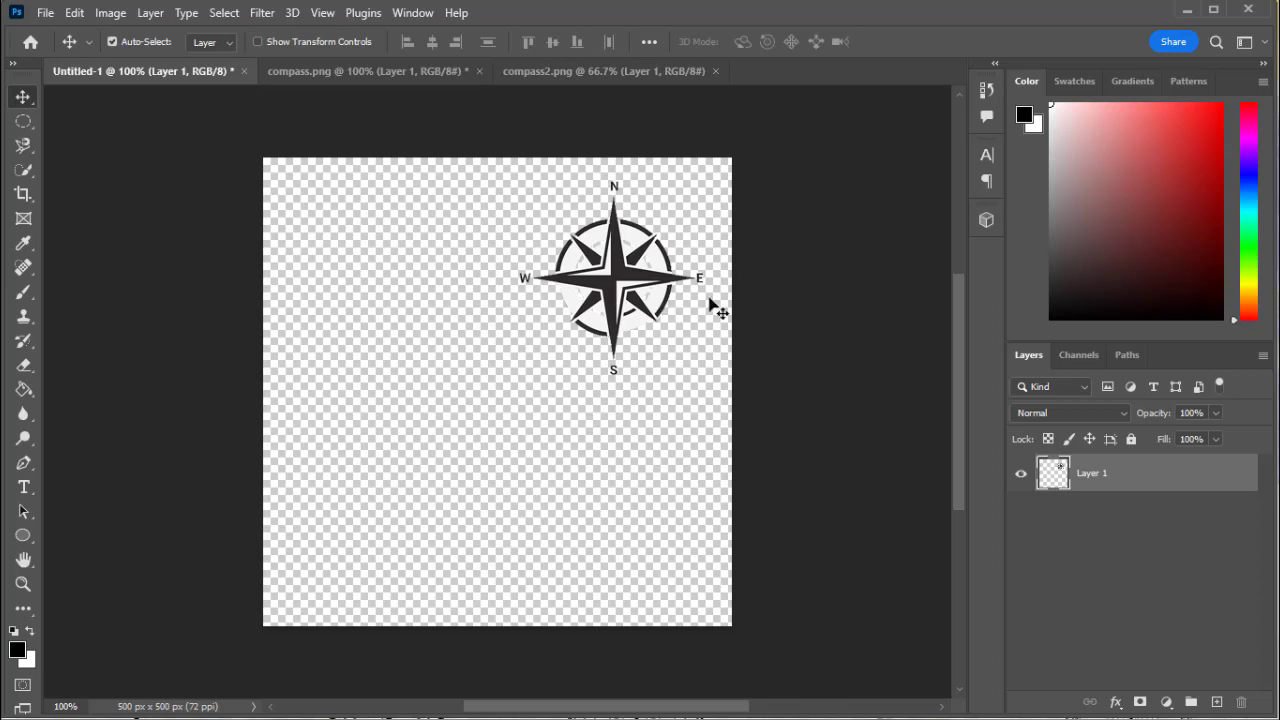
- Copy the entire compass2.png image, paste it into Untitled-1, and move the pasted compass up and toward the canvas's left side
click(632, 70)
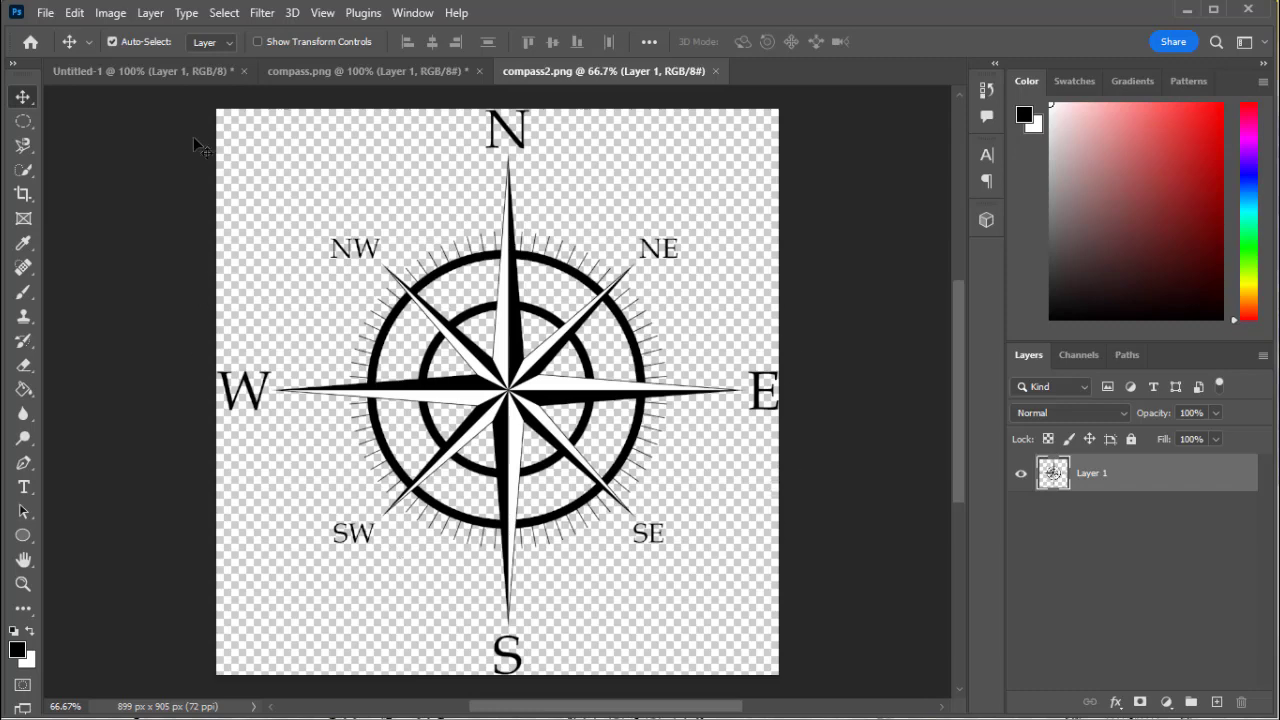
click(75, 15)
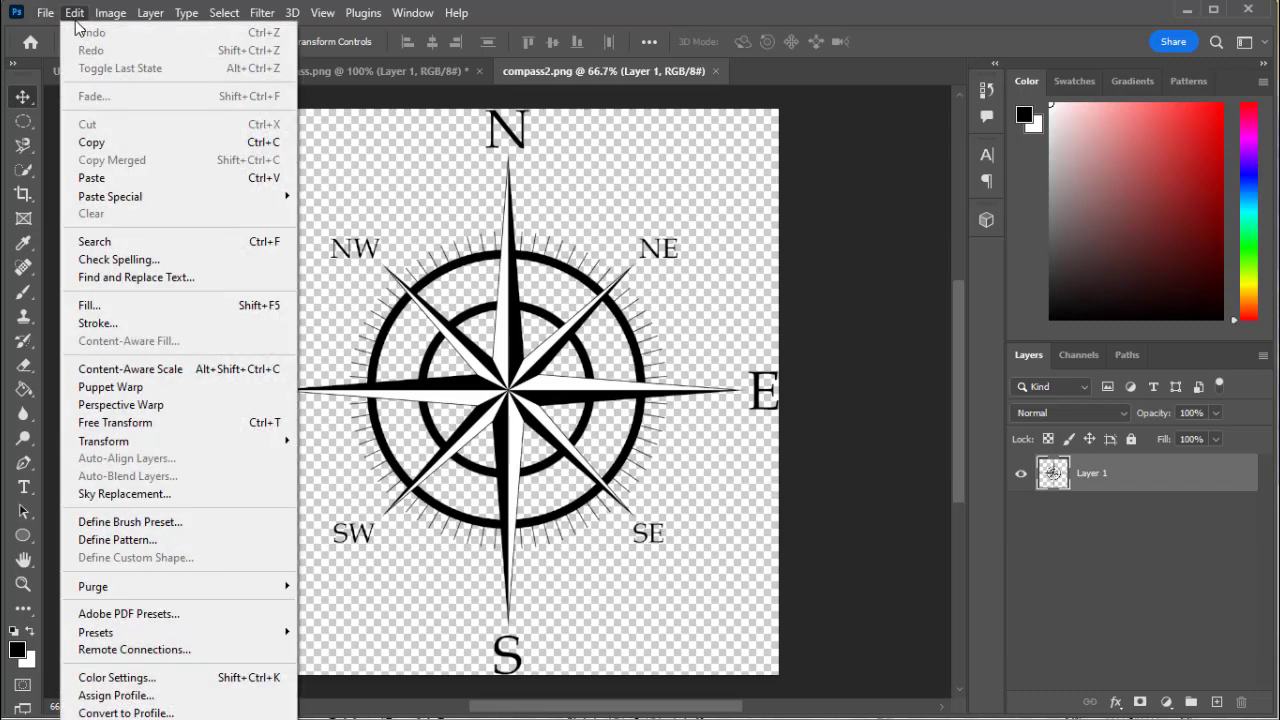
click(76, 22)
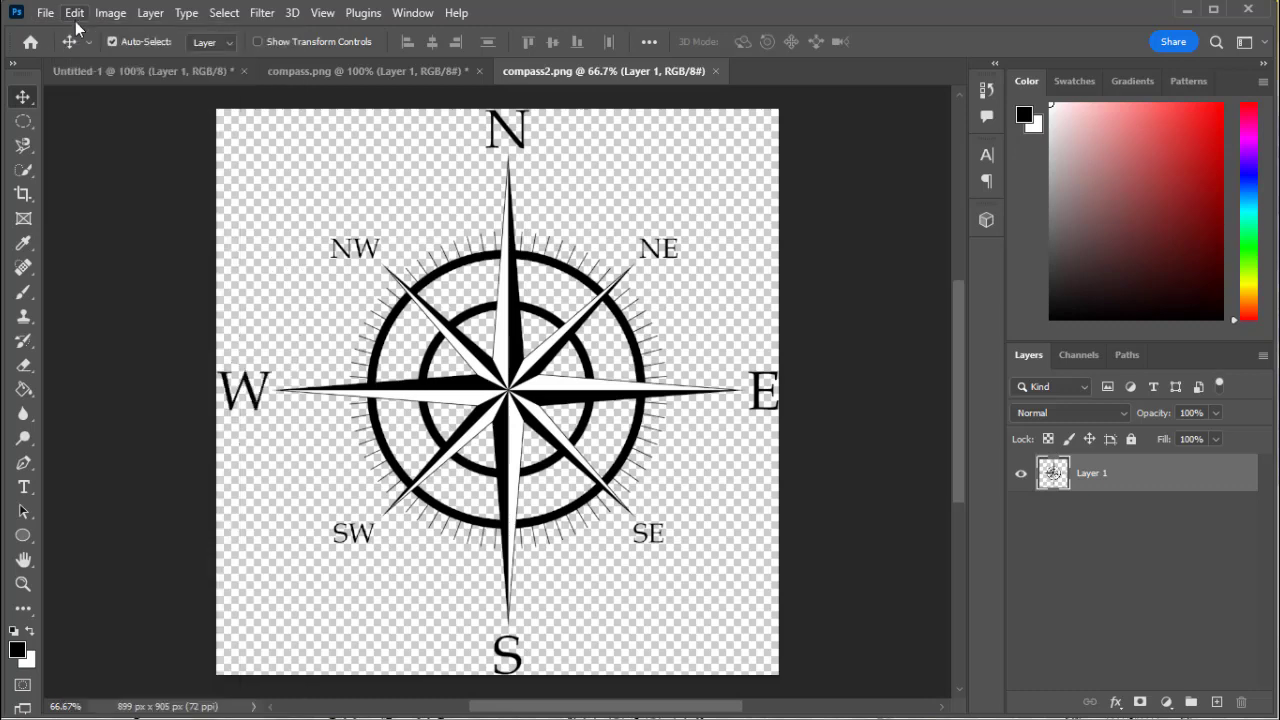
key(ctrl+a)
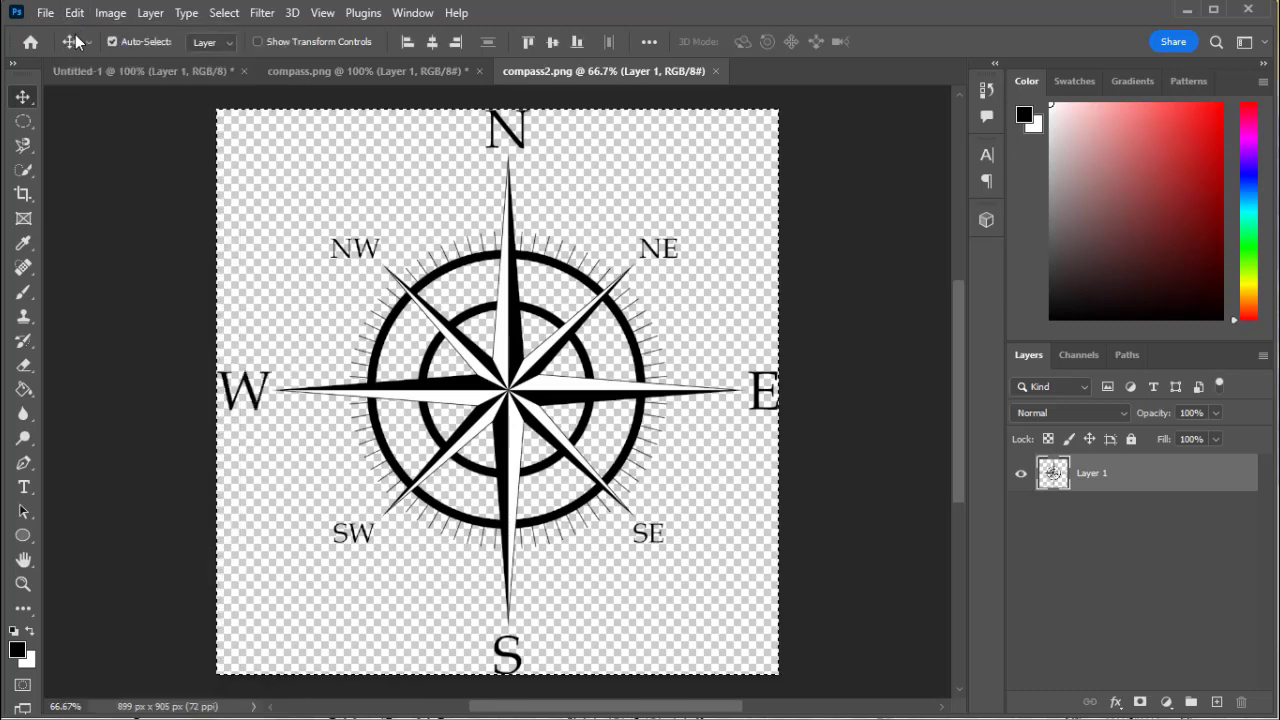
click(112, 75)
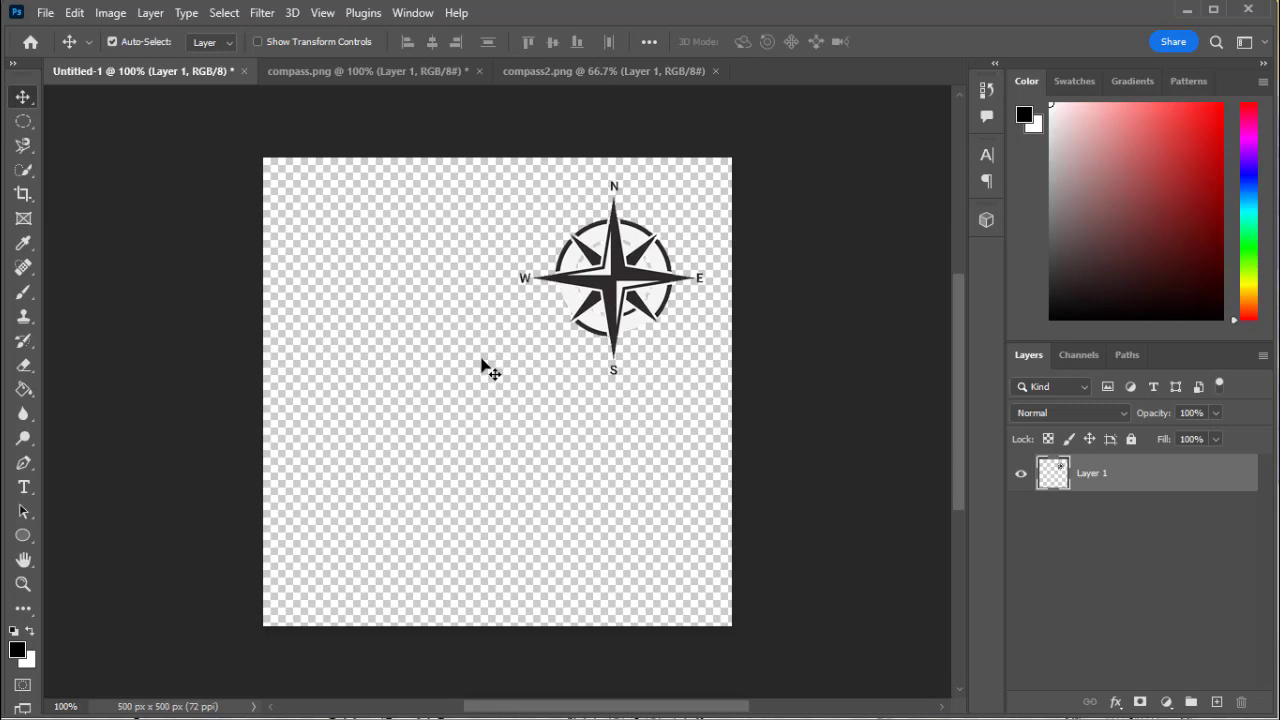
key(ctrl+v)
drag(673, 543, 554, 490)
key(ctrl)
key(ctrl+t)
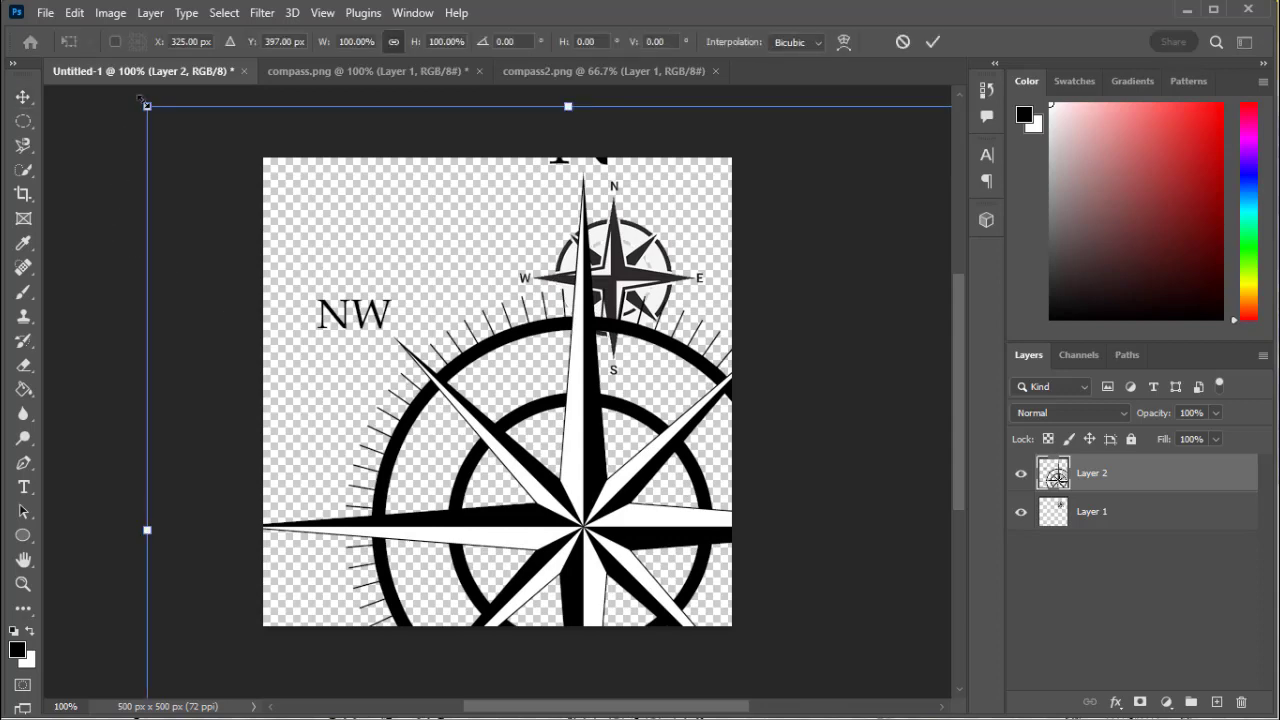
drag(147, 105, 437, 399)
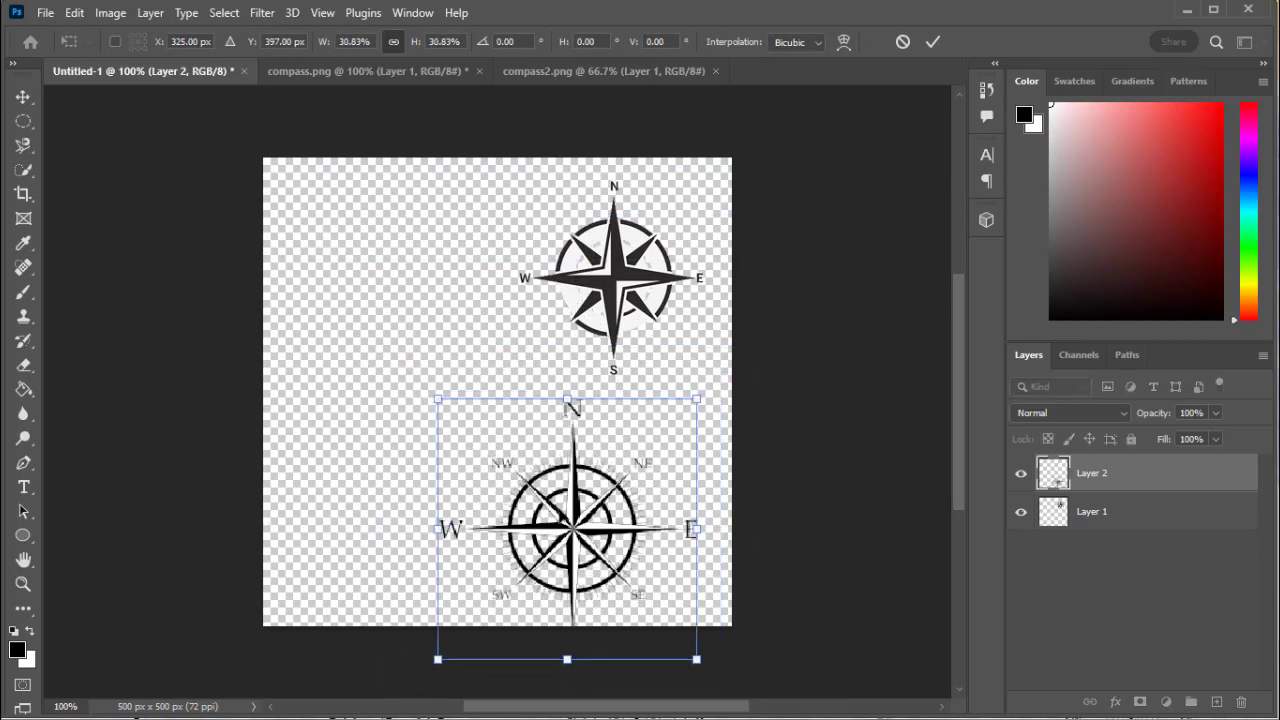
drag(566, 456, 400, 404)
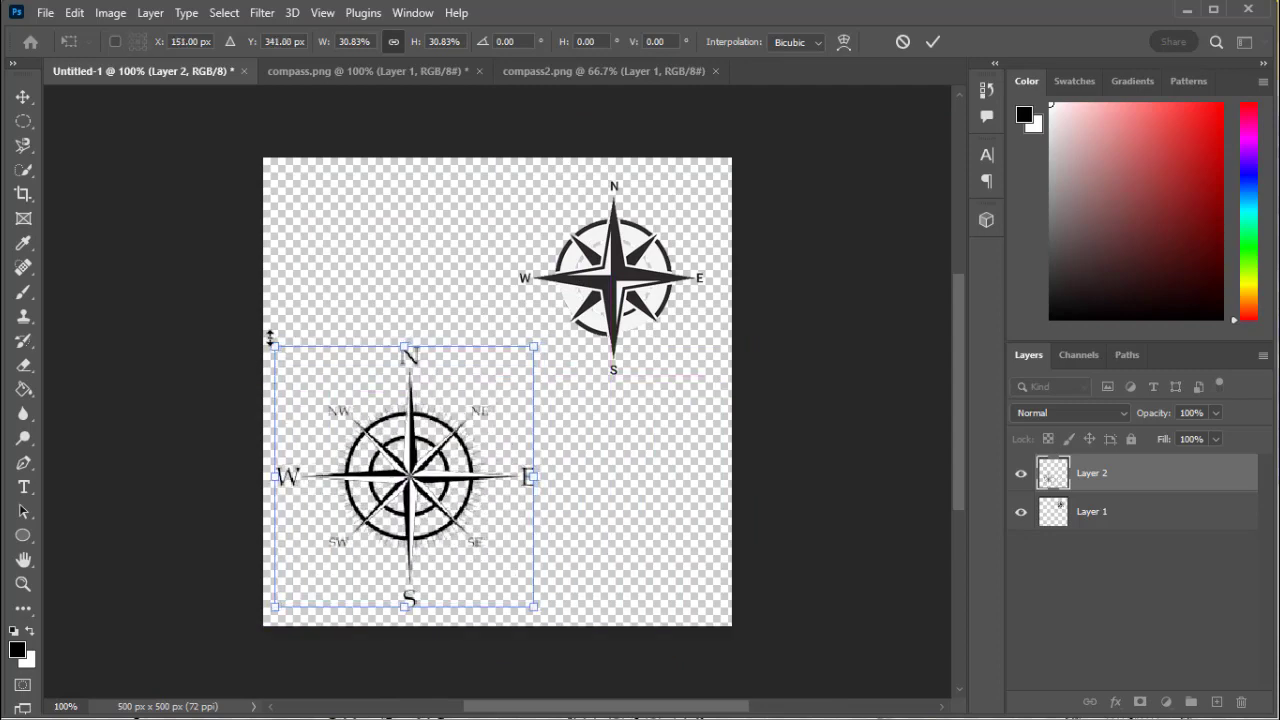
drag(270, 338, 289, 371)
drag(350, 425, 364, 444)
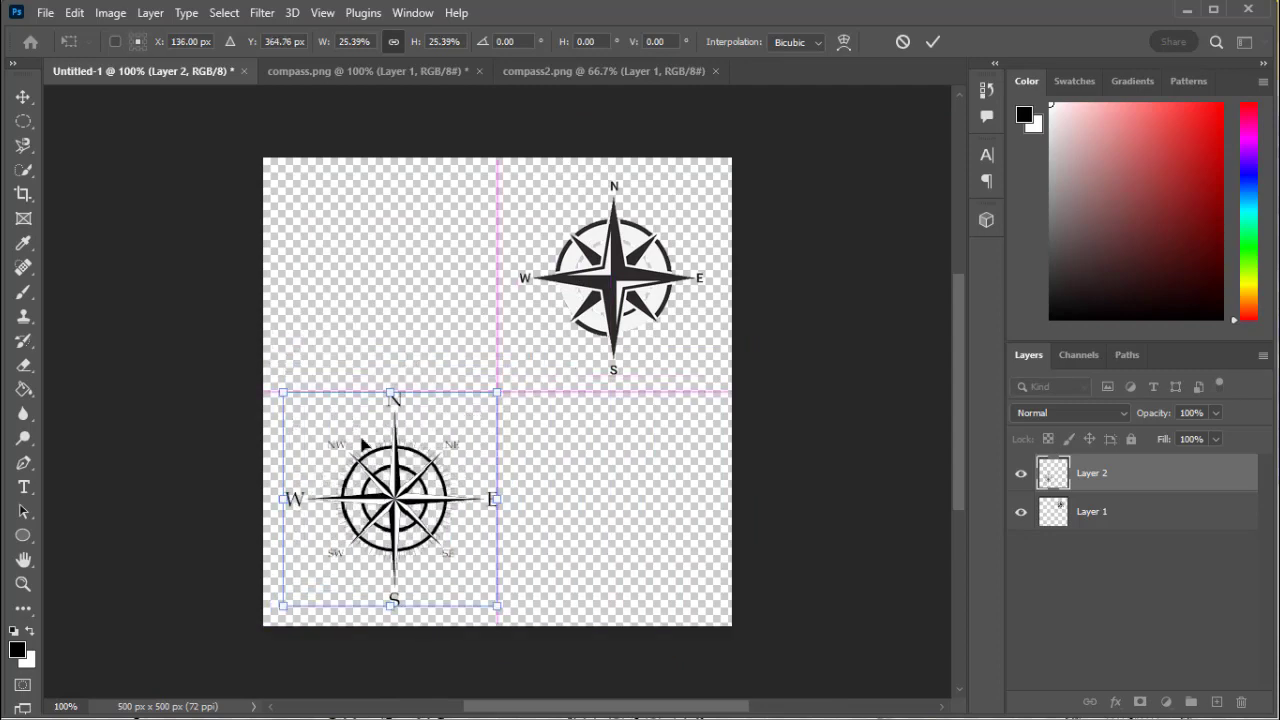
click(74, 12)
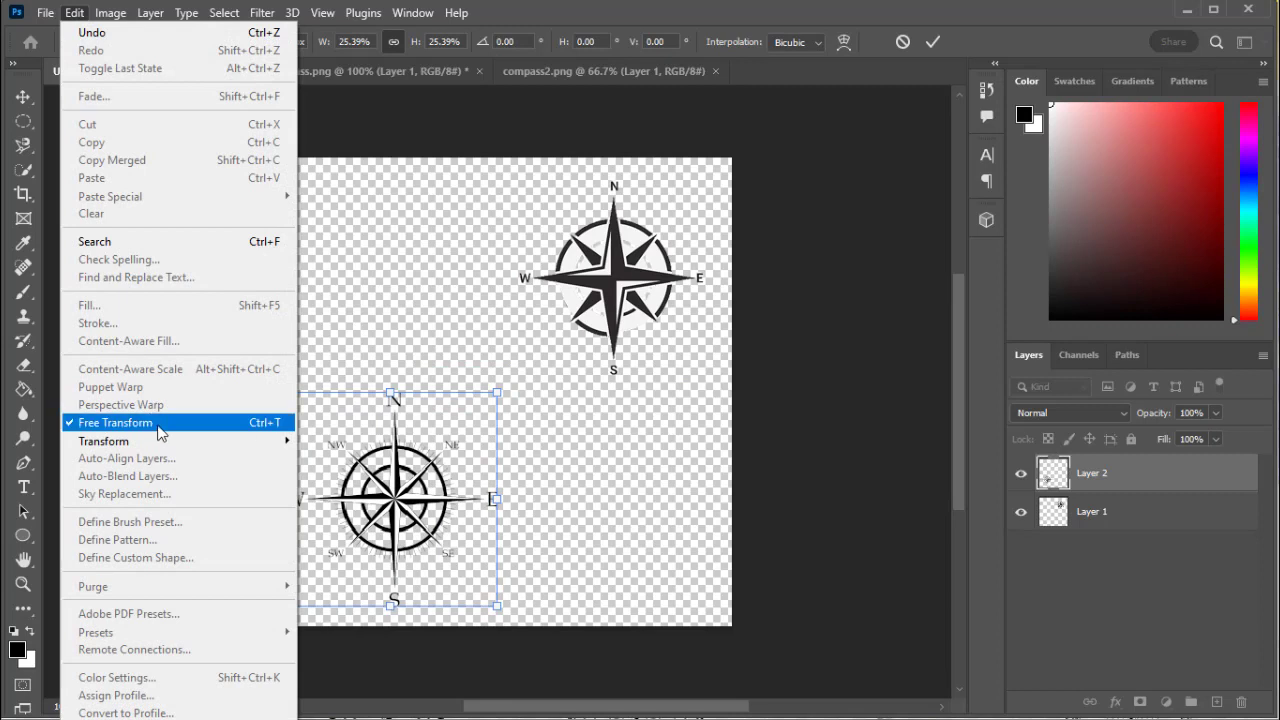
click(511, 3)
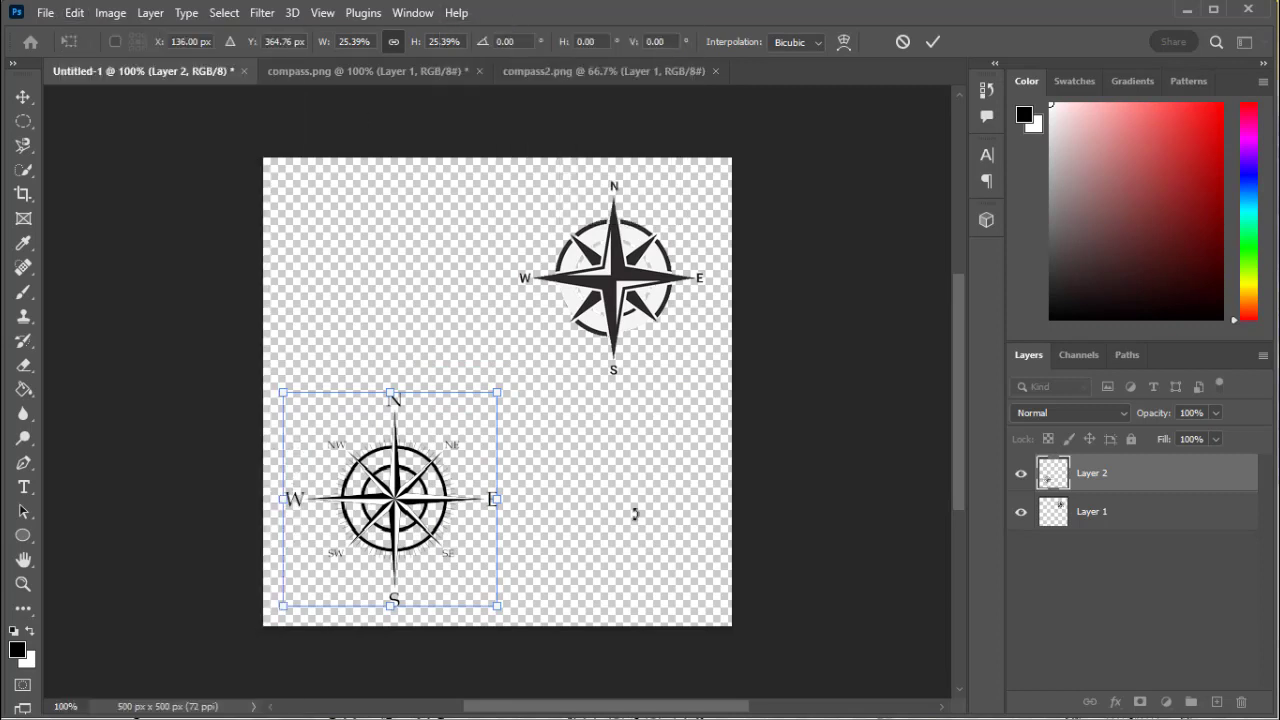
key(Escape)
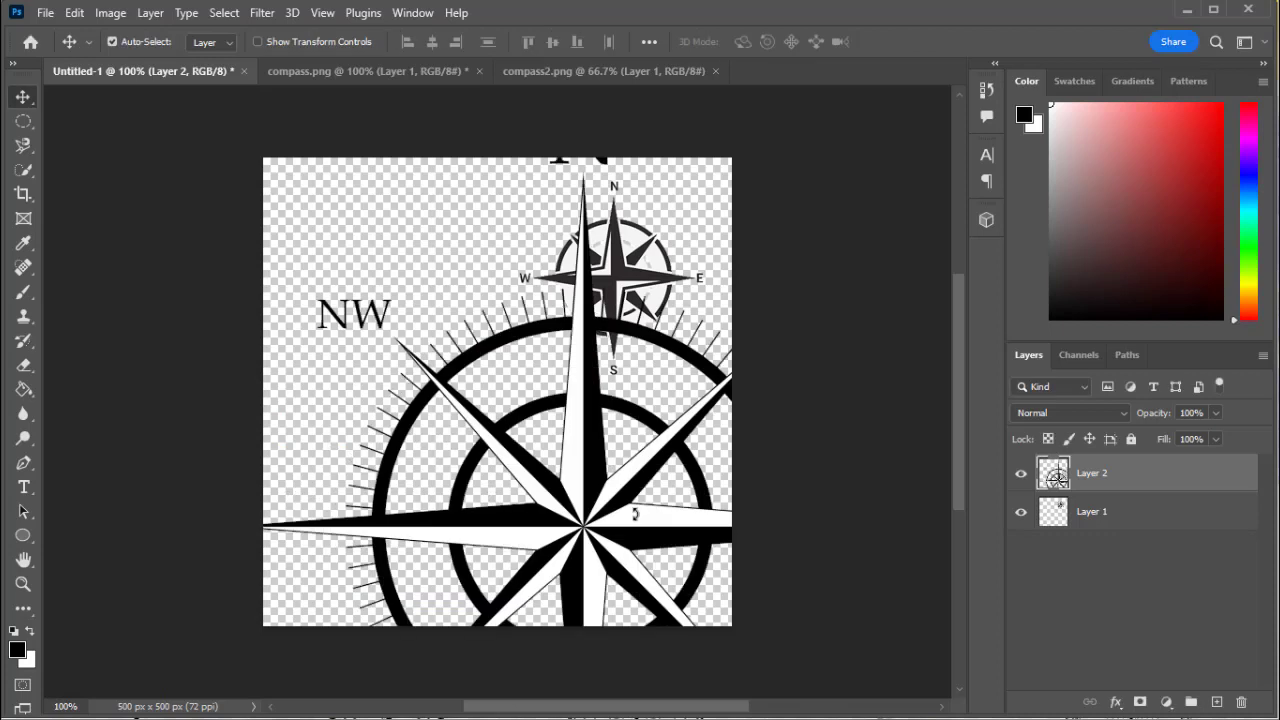
key(ctrl+y)
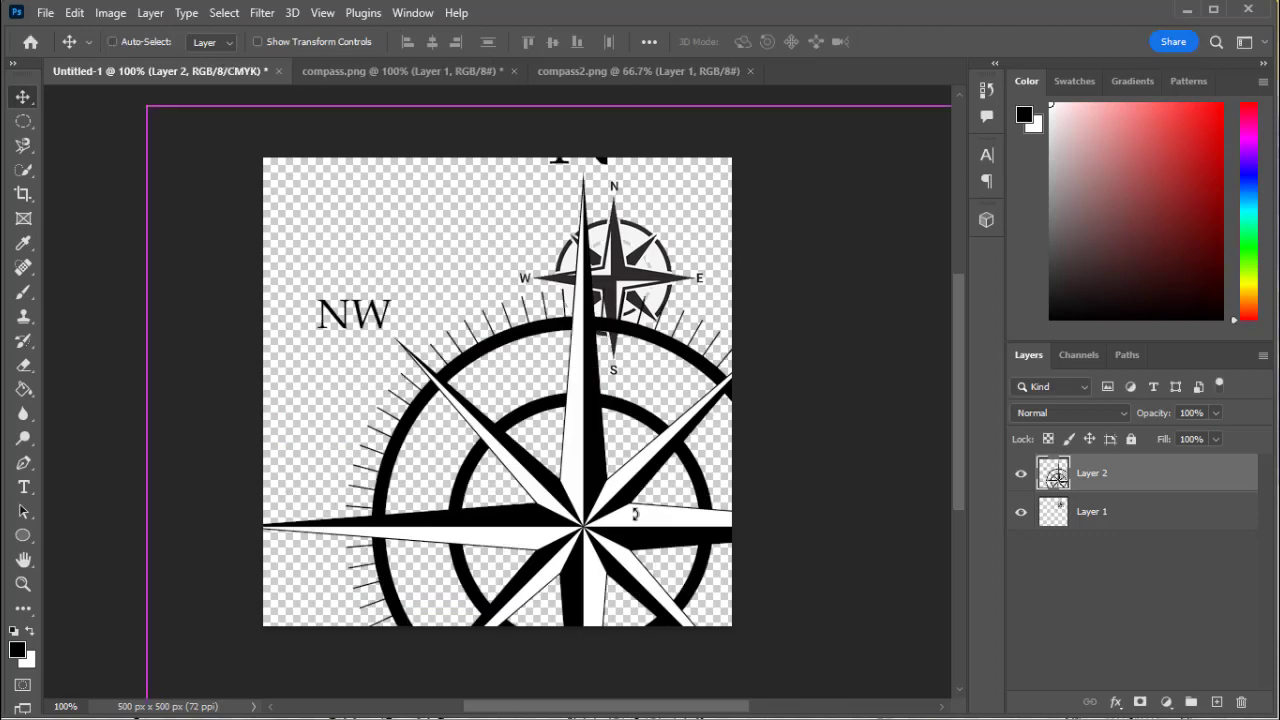
- Scale the pasted second compass down to about 21% with Free Transform and place it in the canvas's lower-left corner
key(ctrl+t)
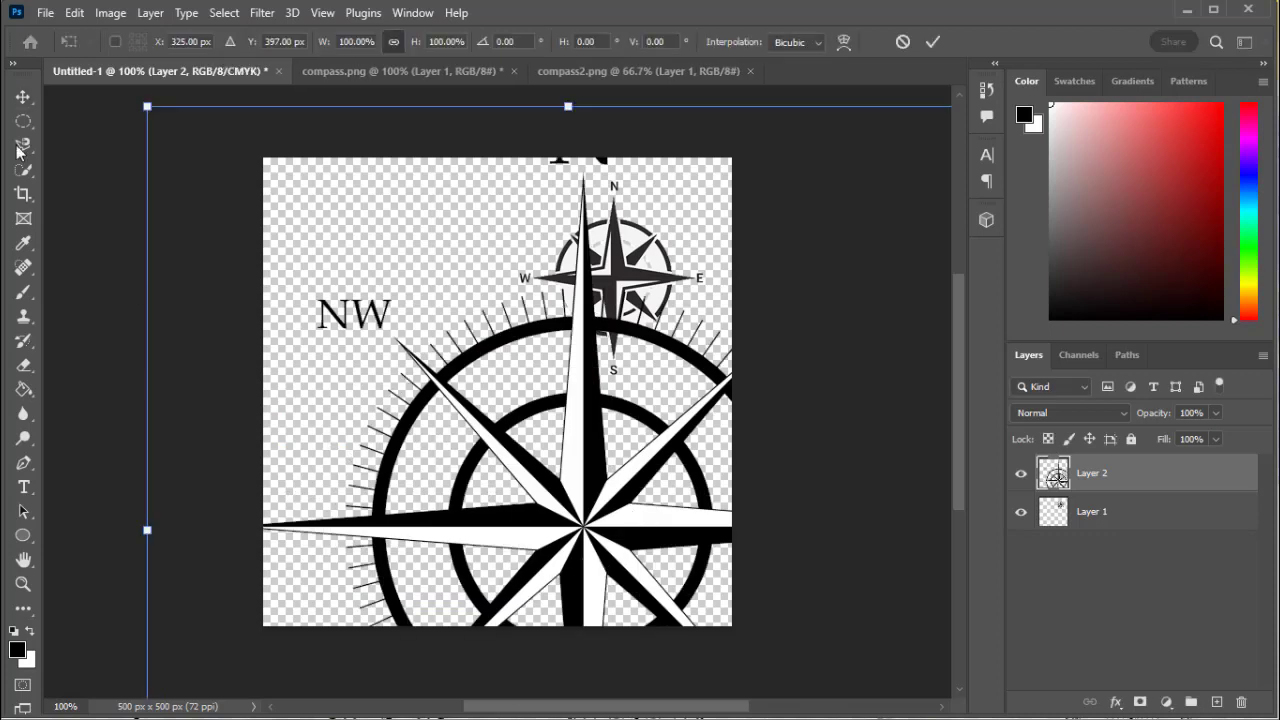
drag(147, 107, 480, 450)
drag(588, 453, 383, 433)
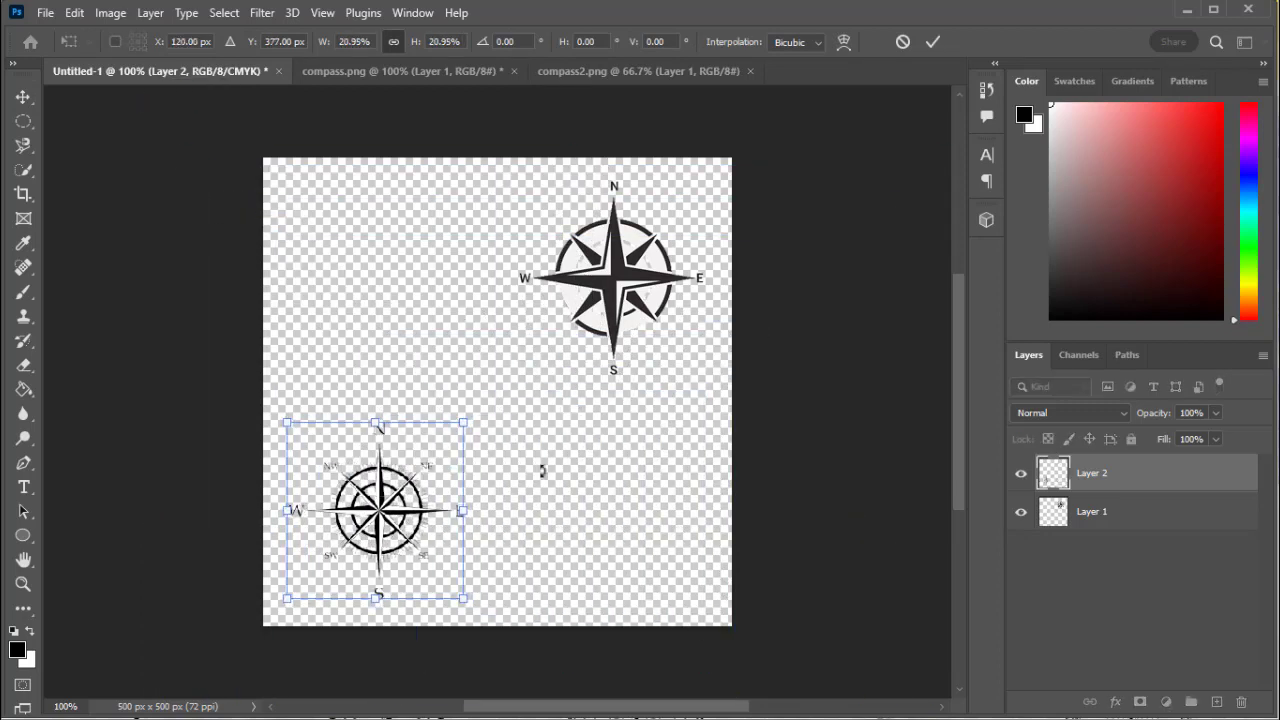
key(Return)
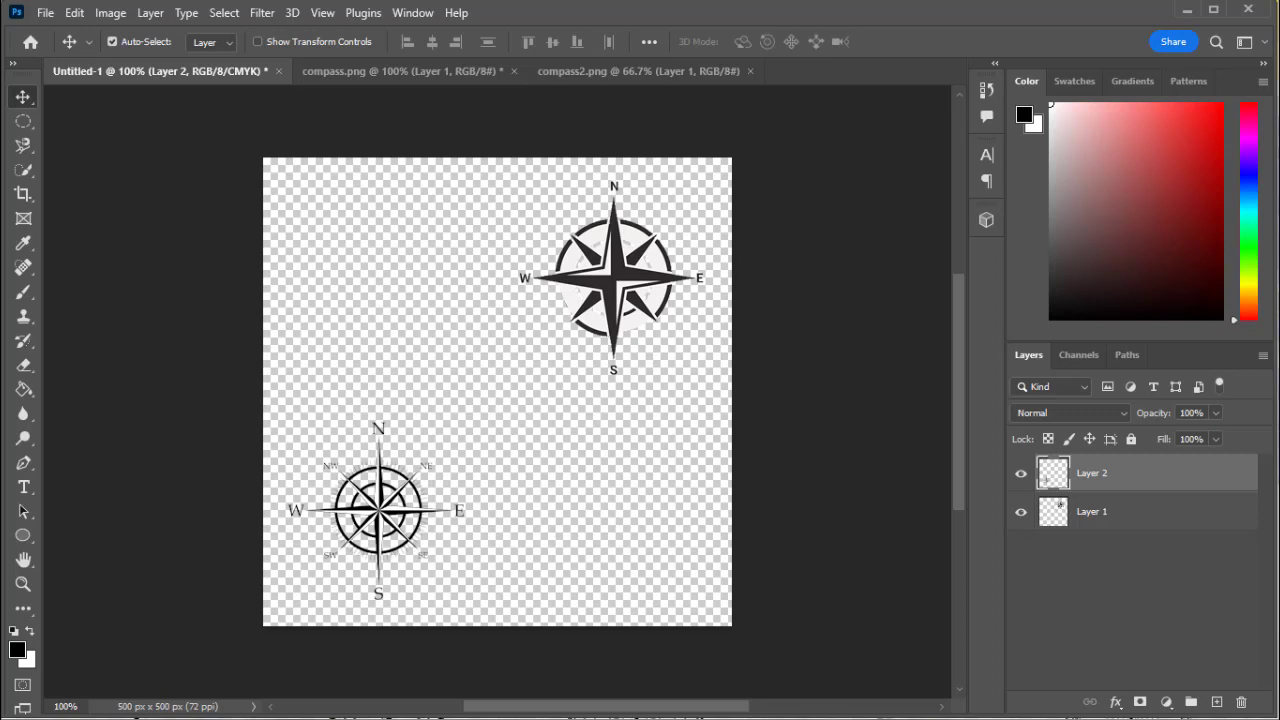
- Switch to the browser, copy the web address of the pngfind compass page, and switch to the project folder in File Explorer
click(168, 718)
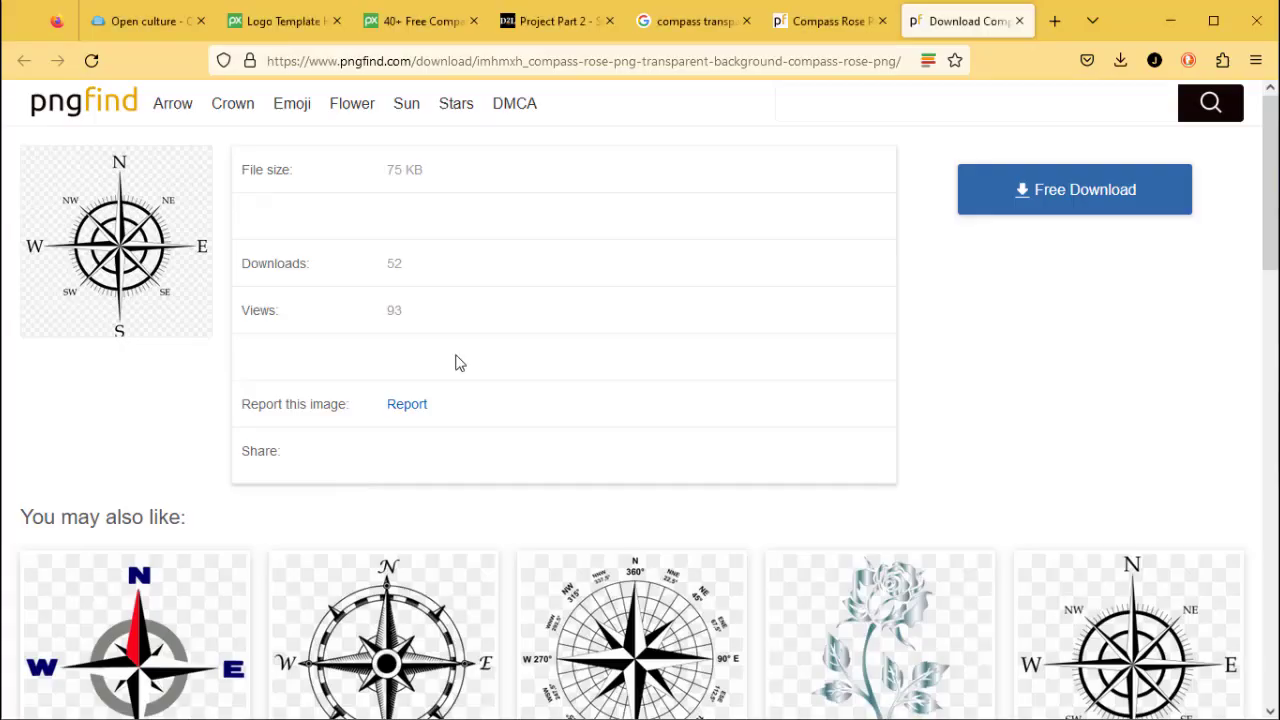
click(667, 62)
key(ctrl+c)
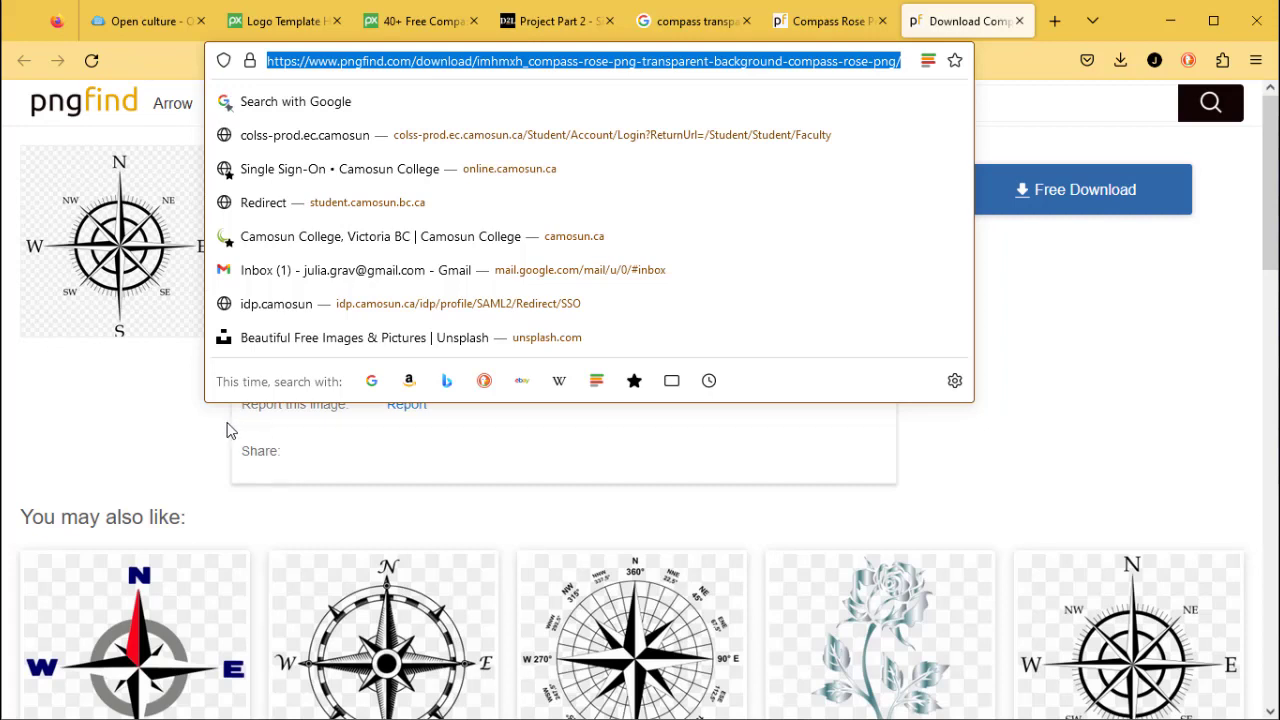
click(172, 438)
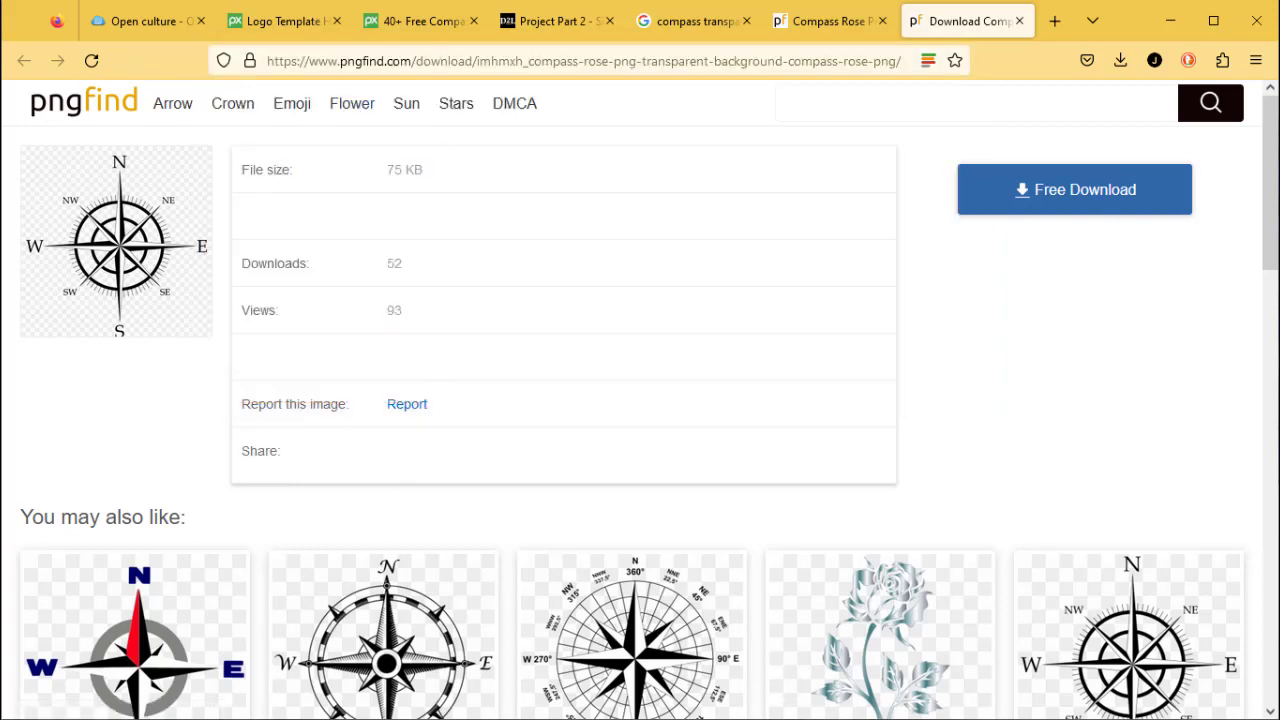
key(alt+Tab)
right_click(564, 417)
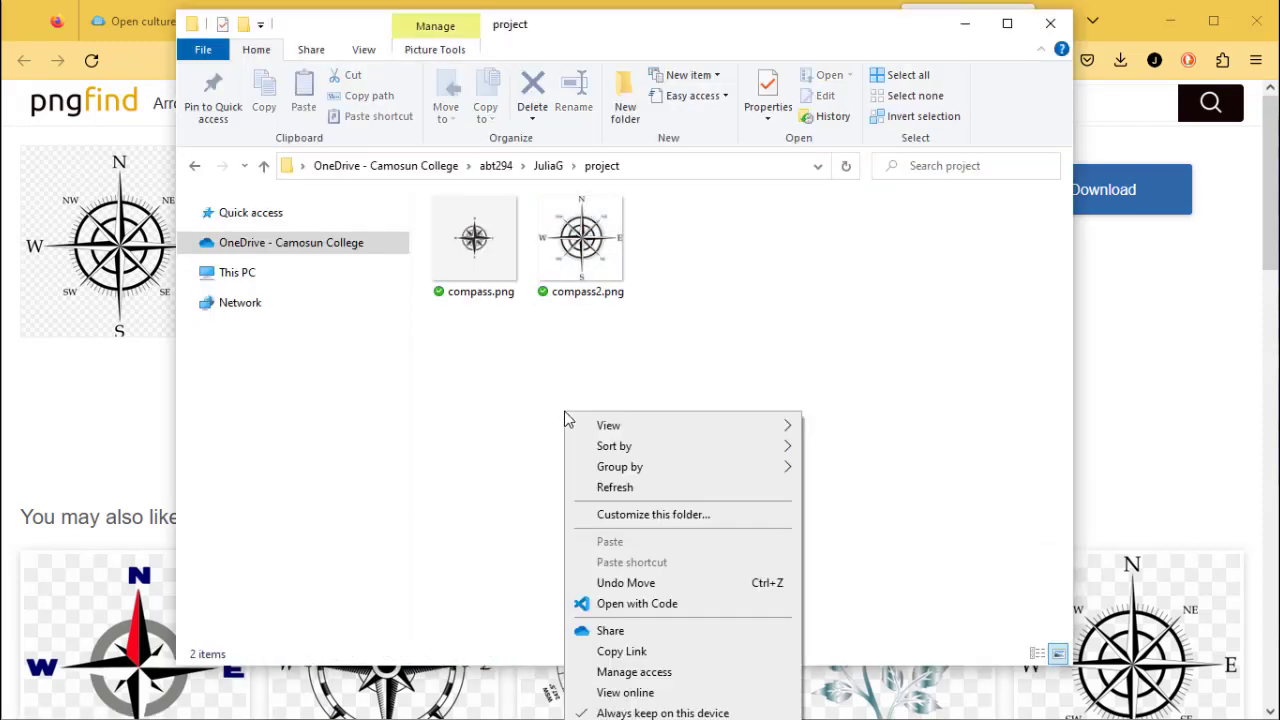
click(780, 262)
right_click(765, 250)
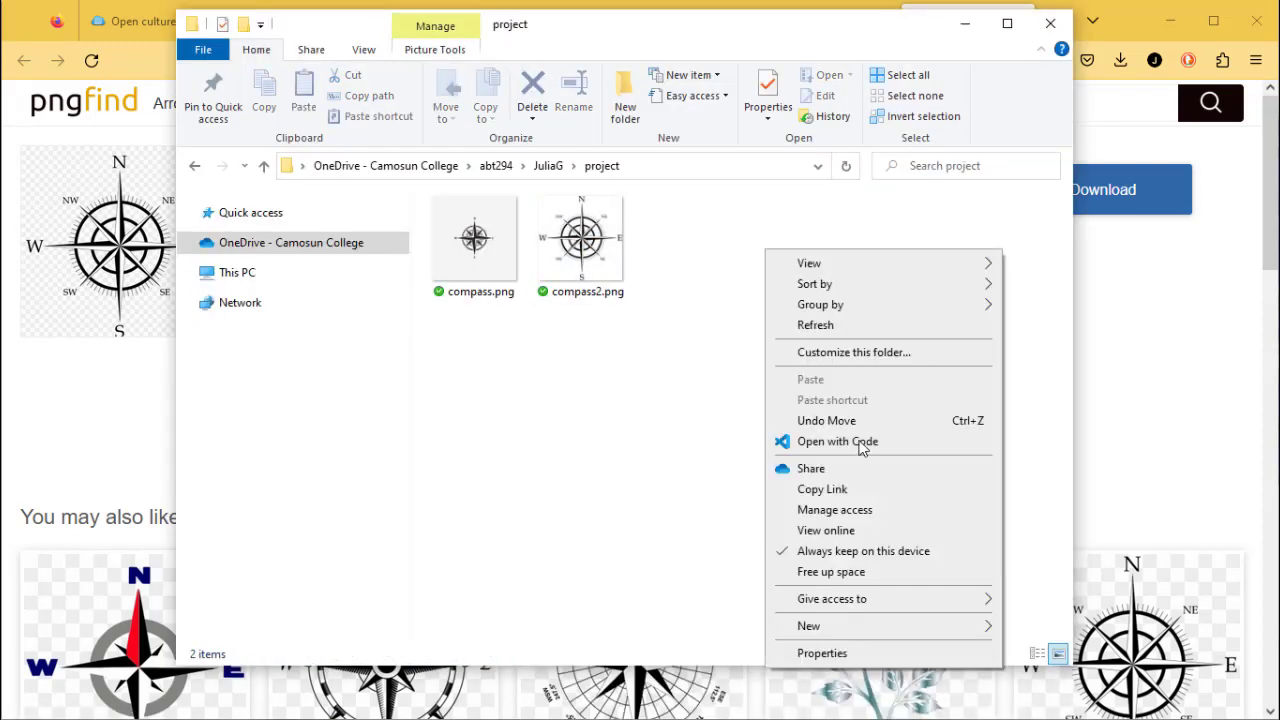
mouse_move(905, 624)
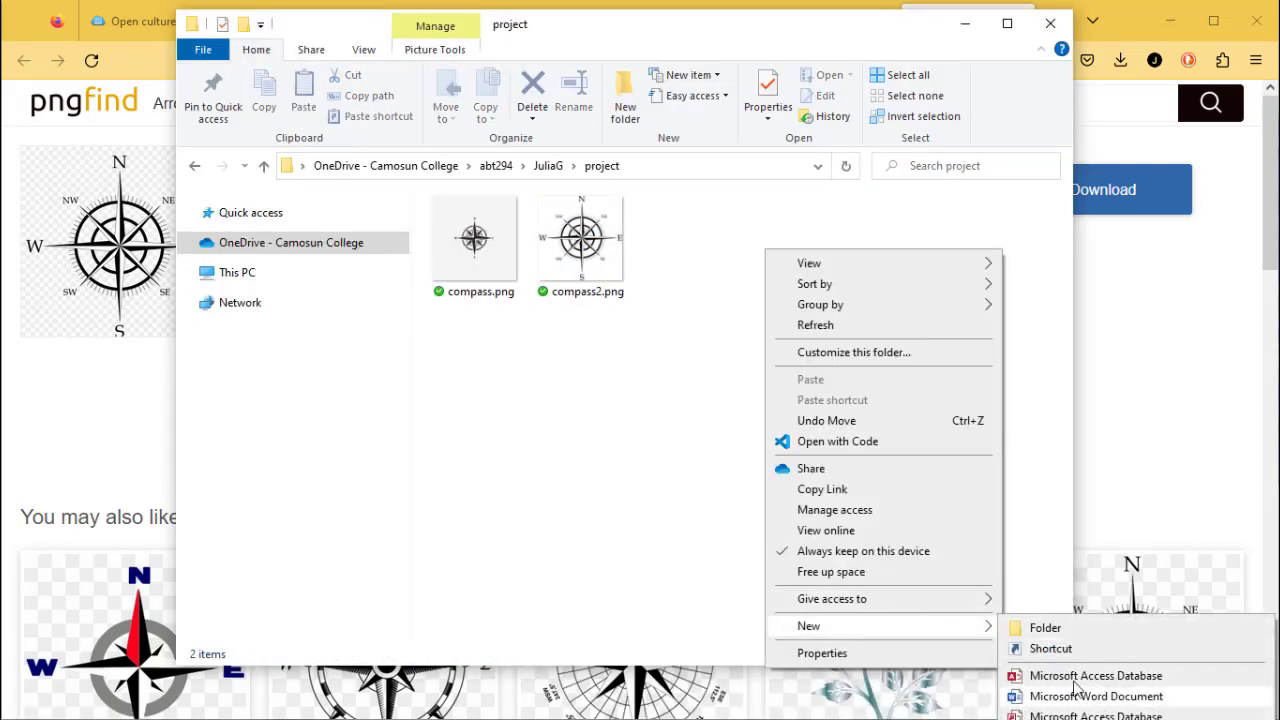
click(642, 213)
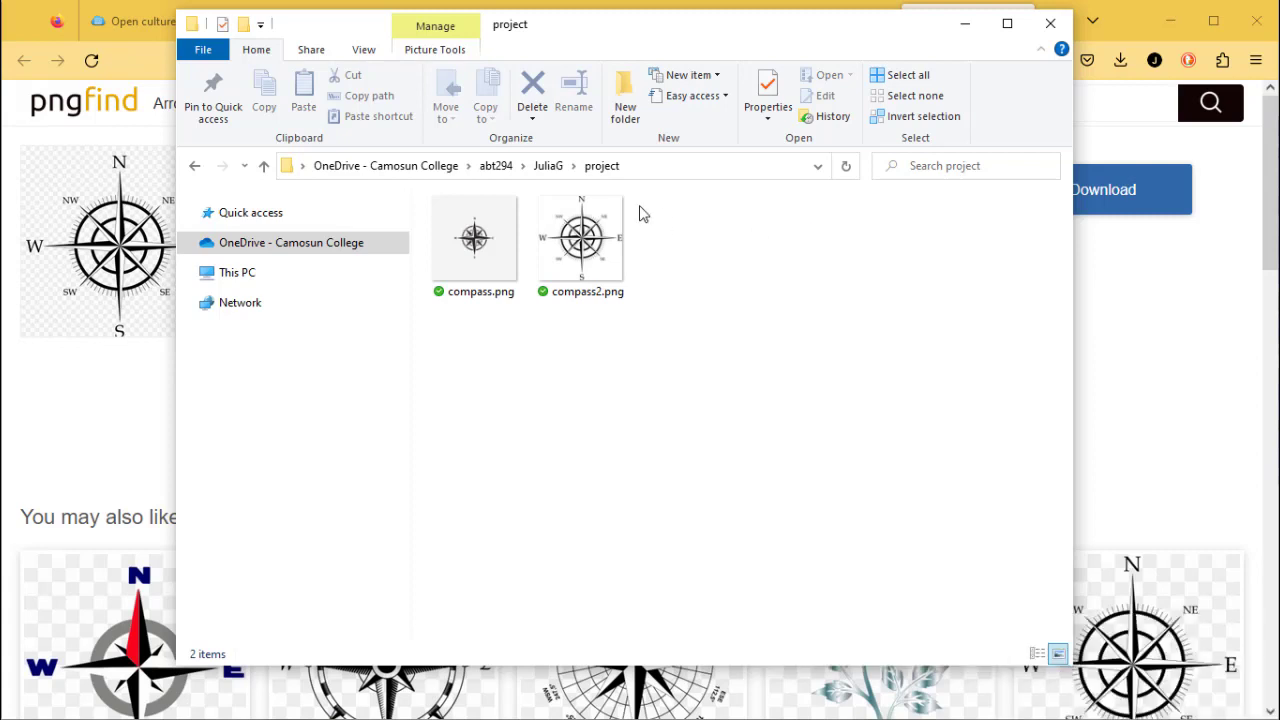
- Create a rich text document named sources.rtf in the project folder and open it in Word
right_click(643, 196)
mouse_move(776, 572)
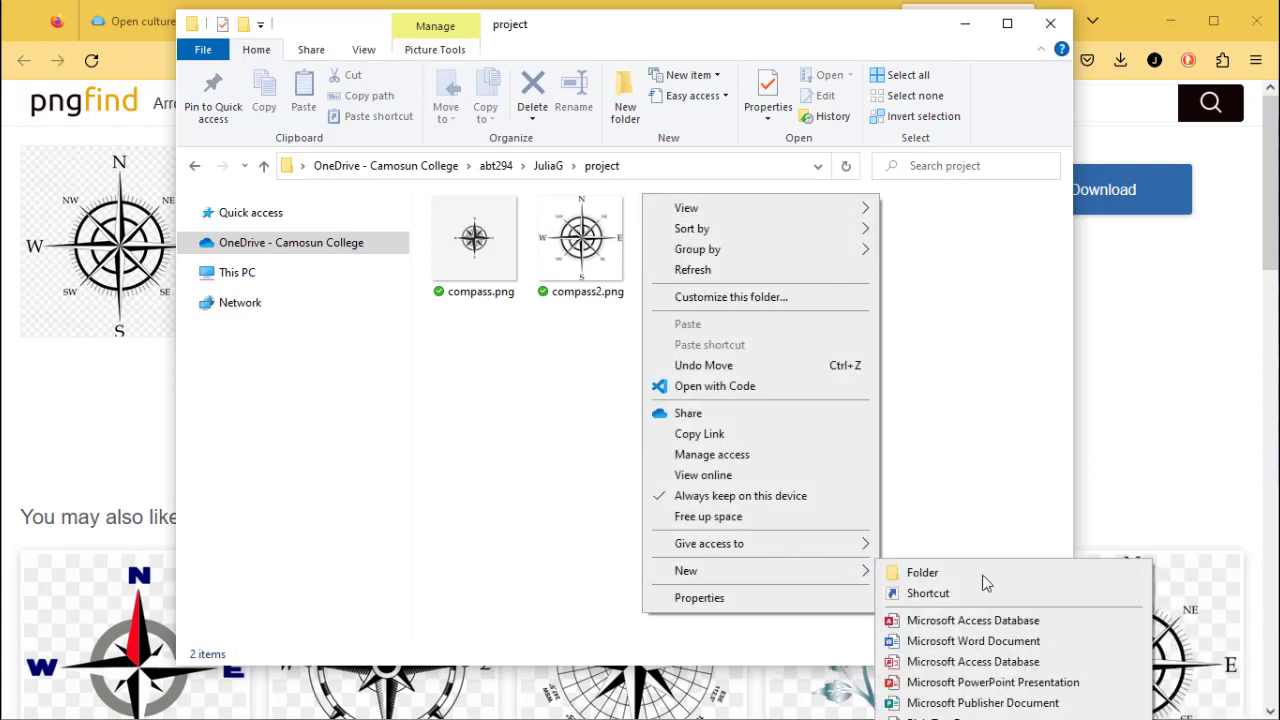
click(911, 578)
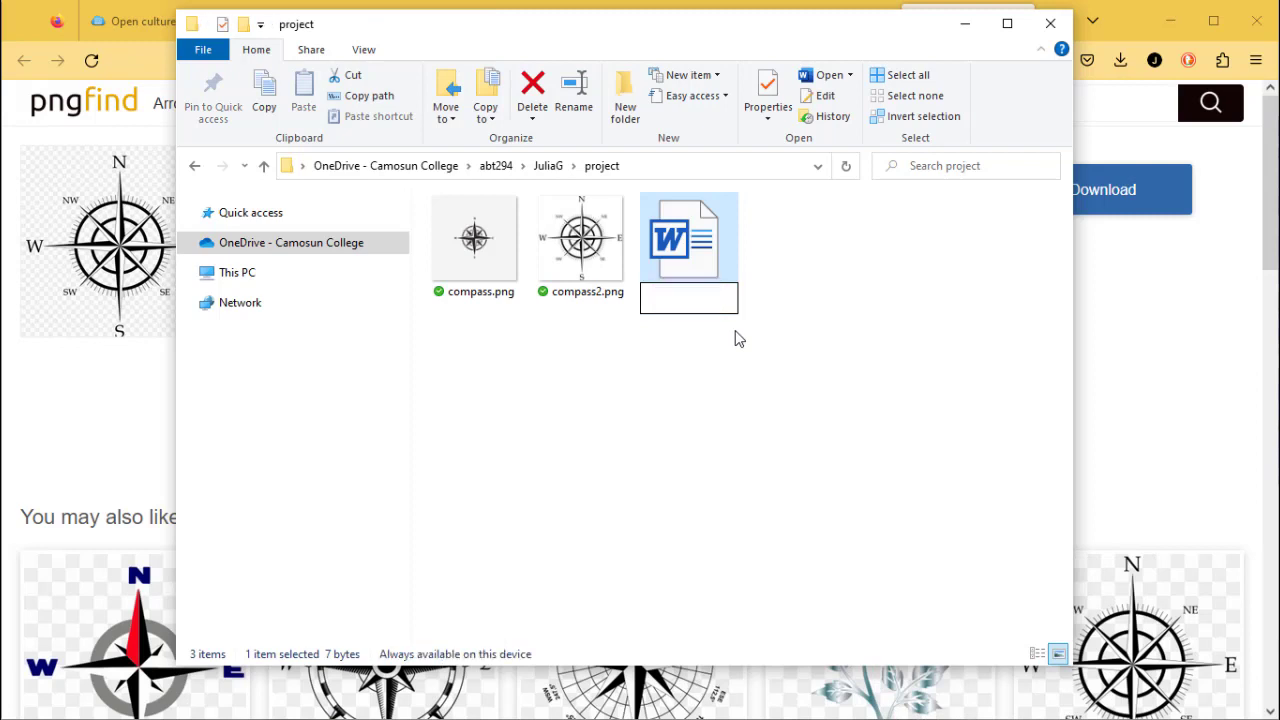
text(source)
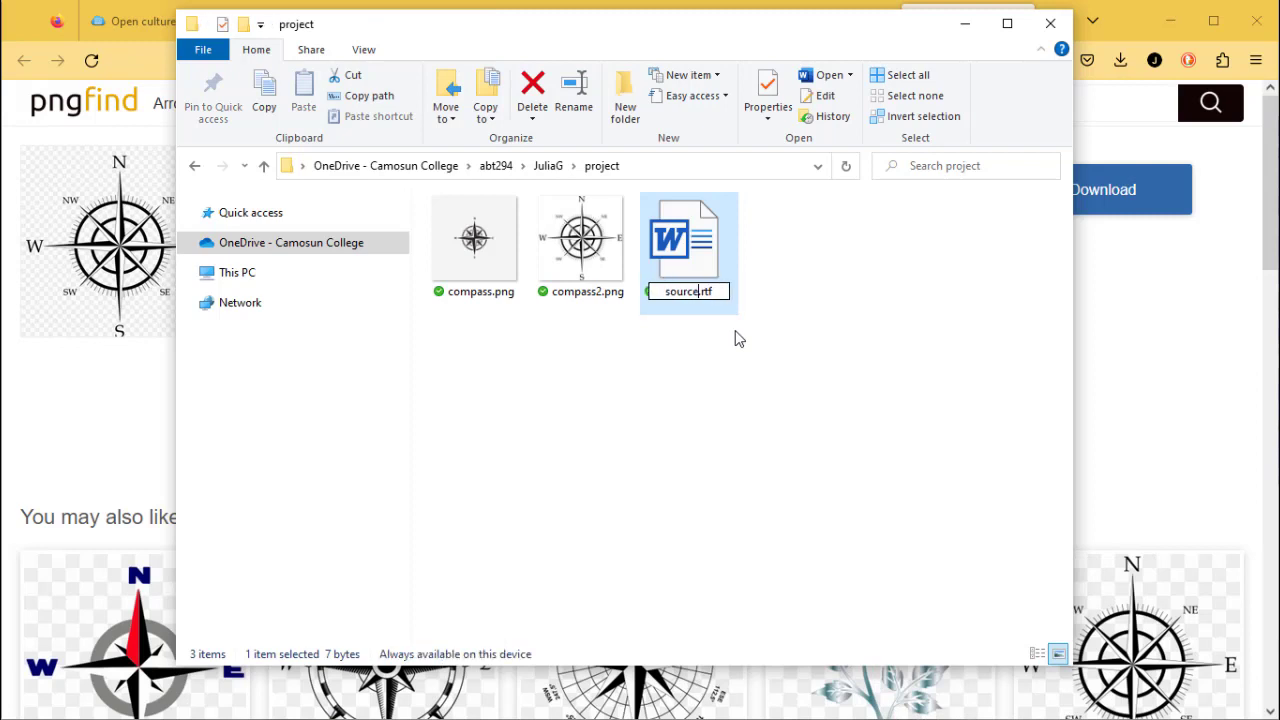
text(s)
key(Return)
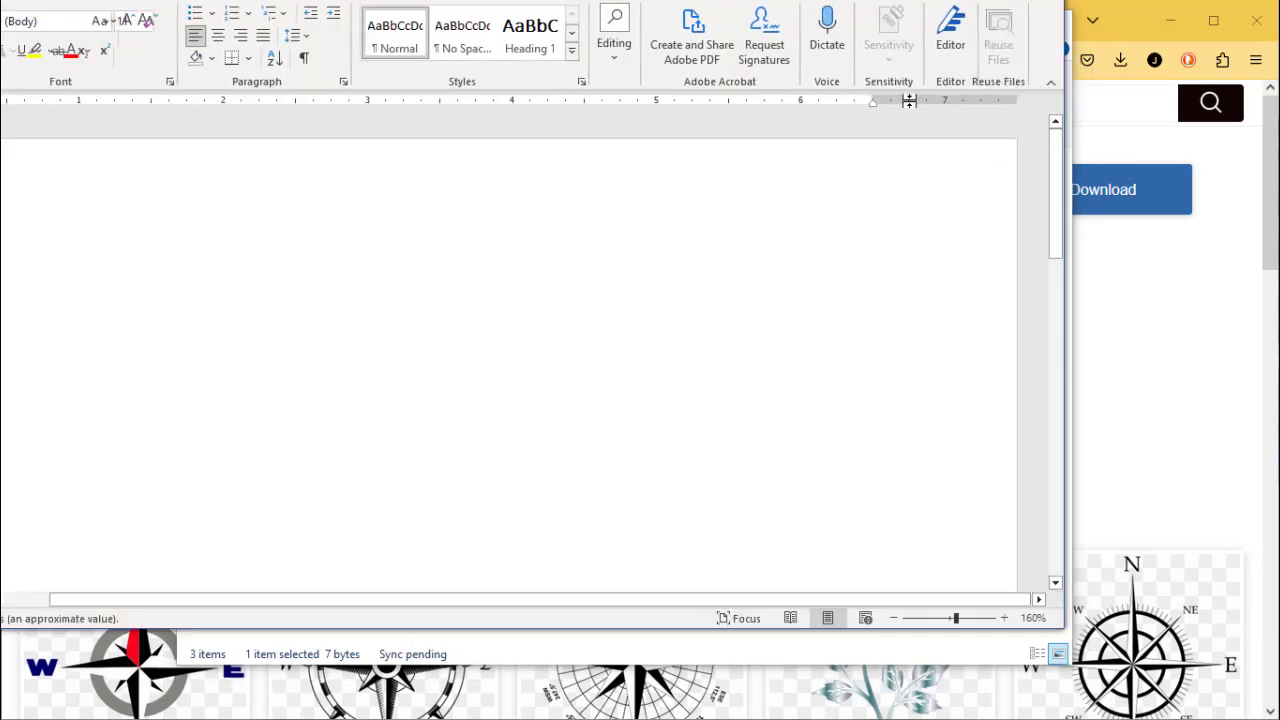
- Paste the copied address into sources.rtf, add the note "- transparent compass" below it, and save and close the document
key(ctrl+v)
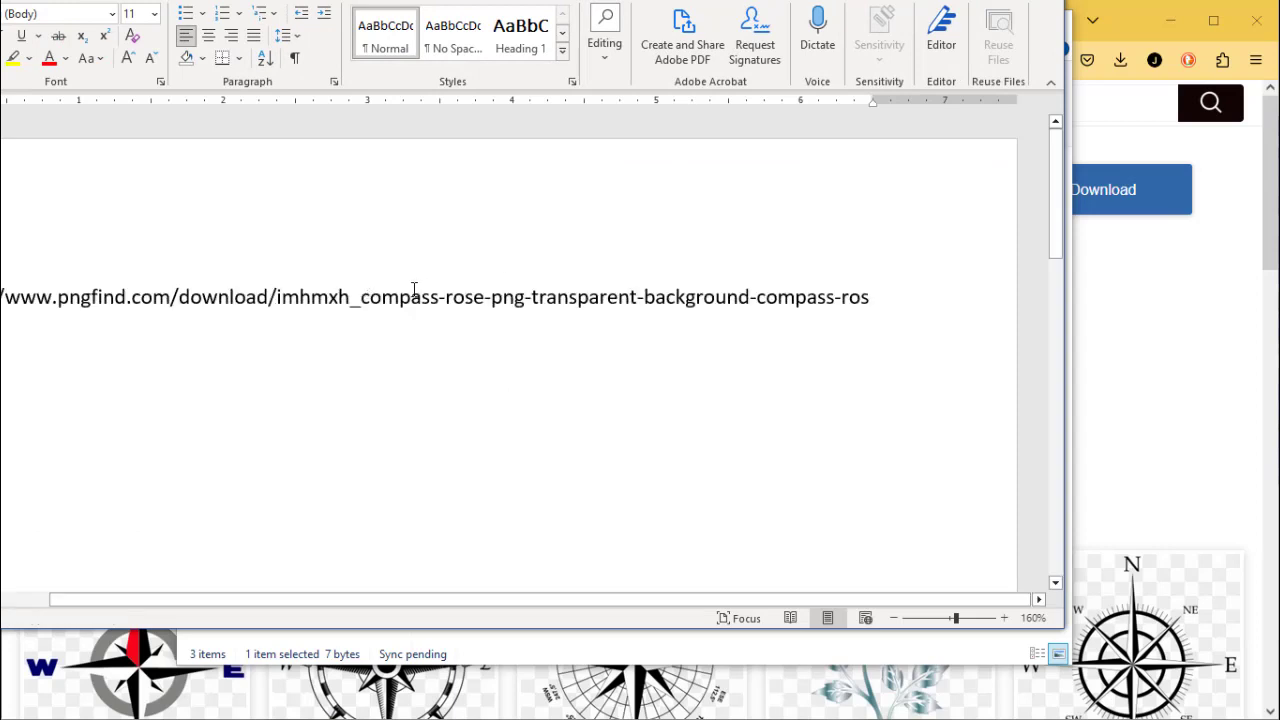
key(Return)
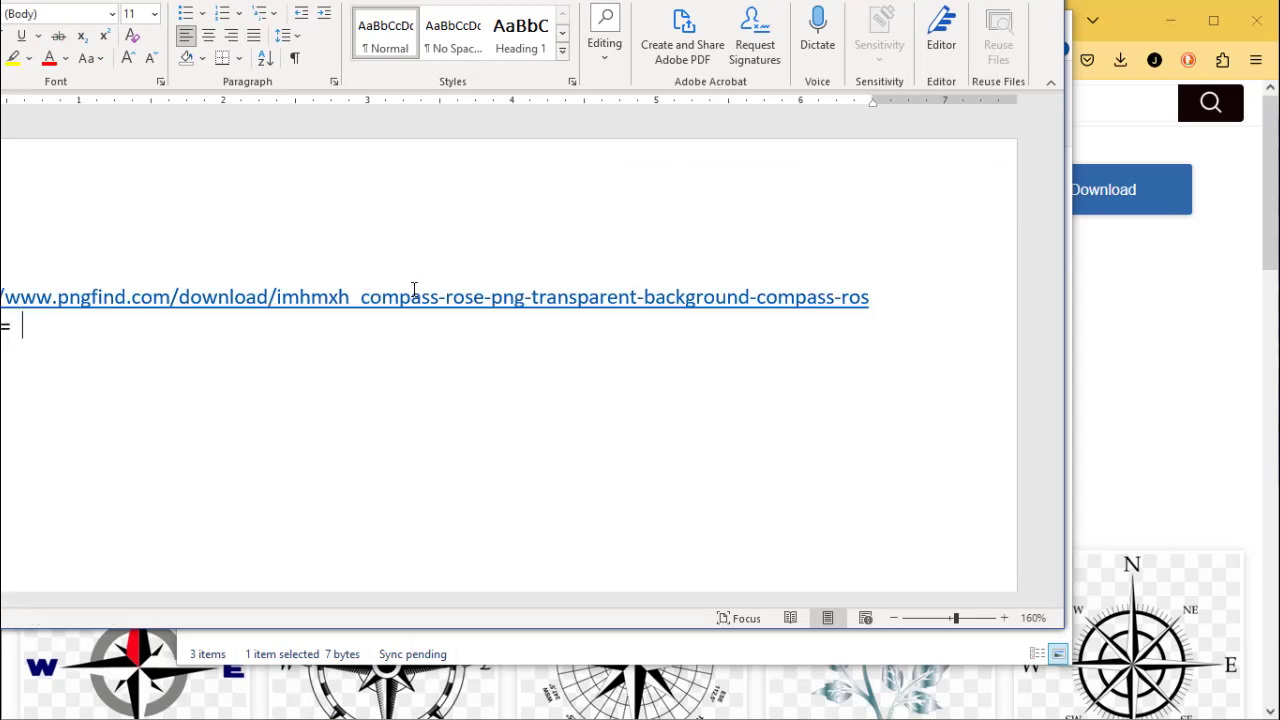
text(- transparent compass)
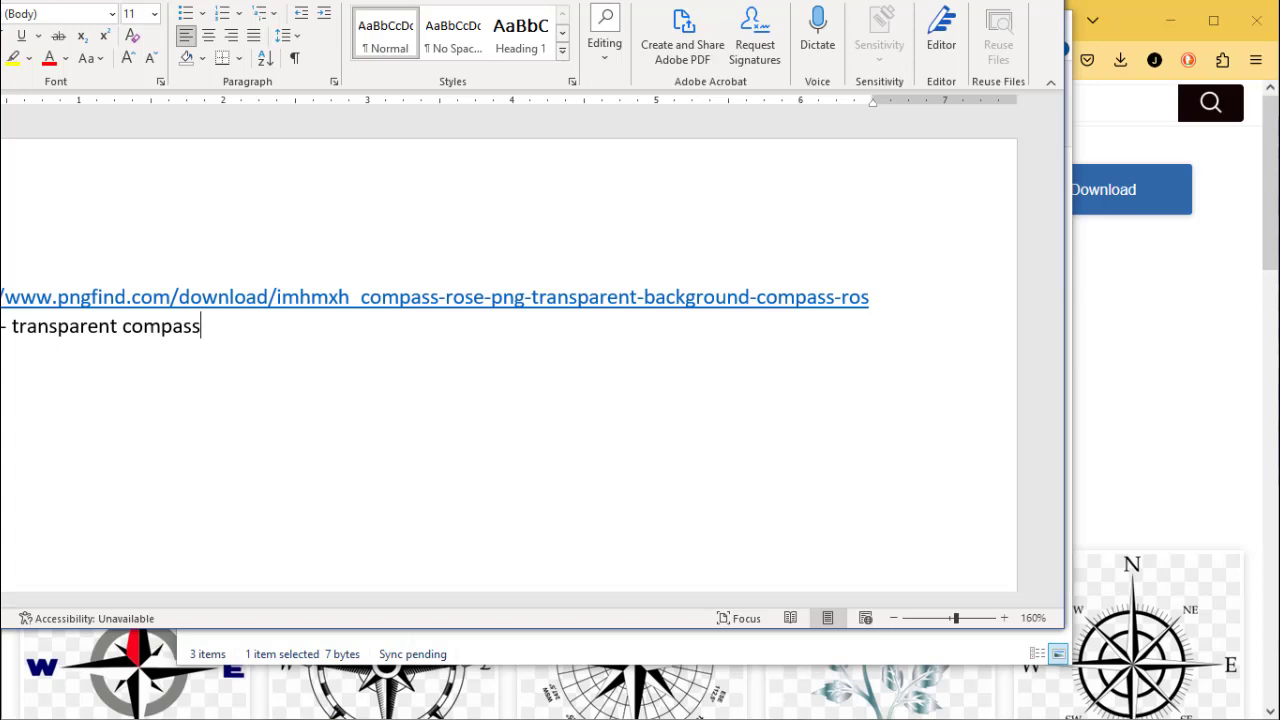
key(ctrl+w)
click(552, 432)
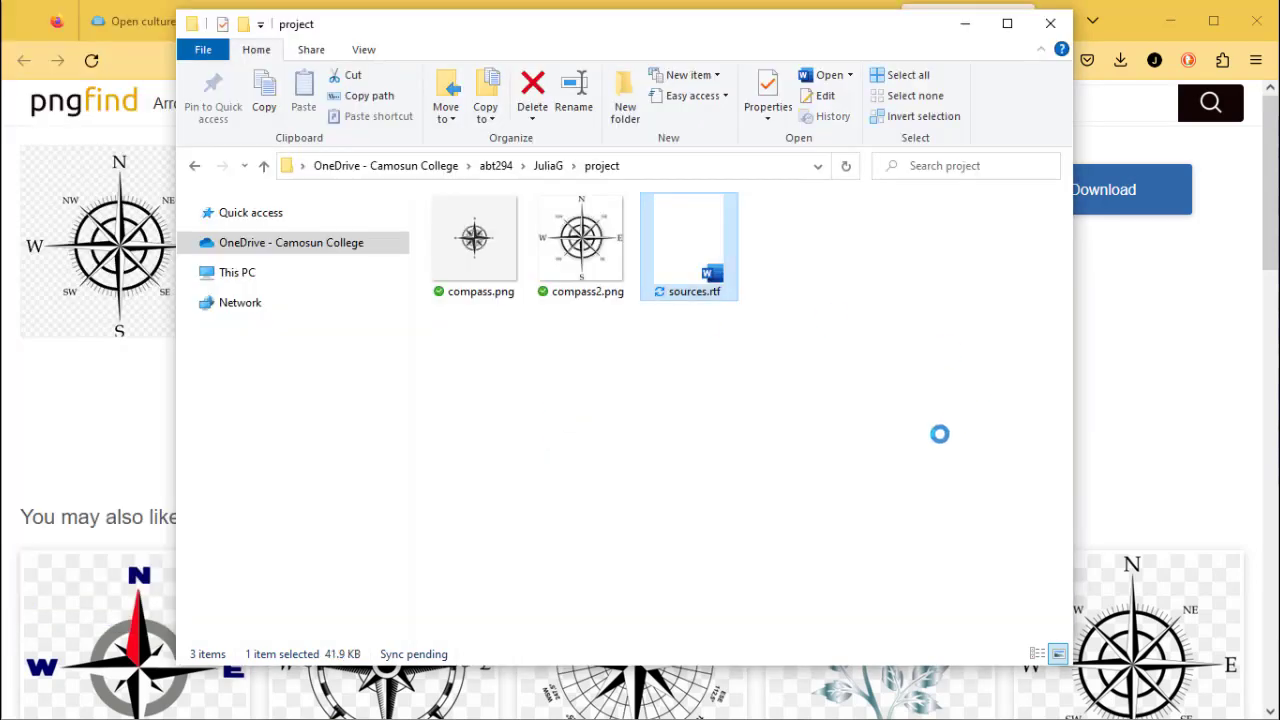
click(905, 452)
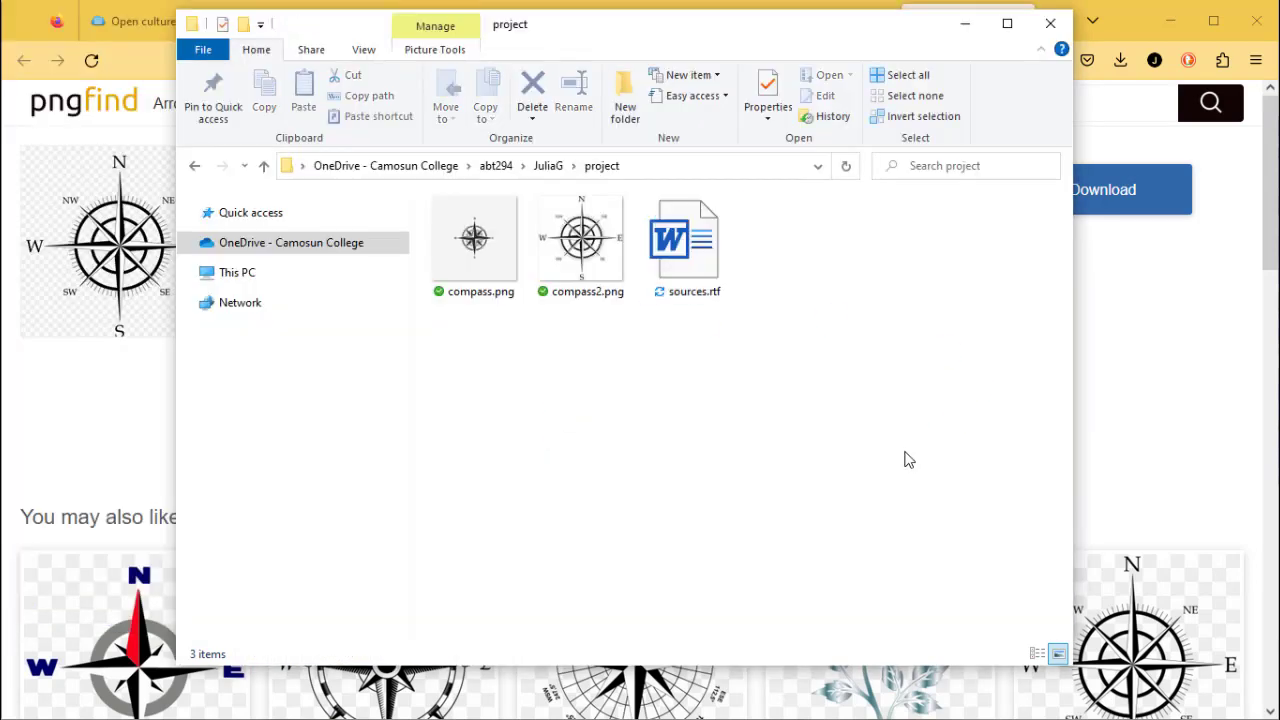